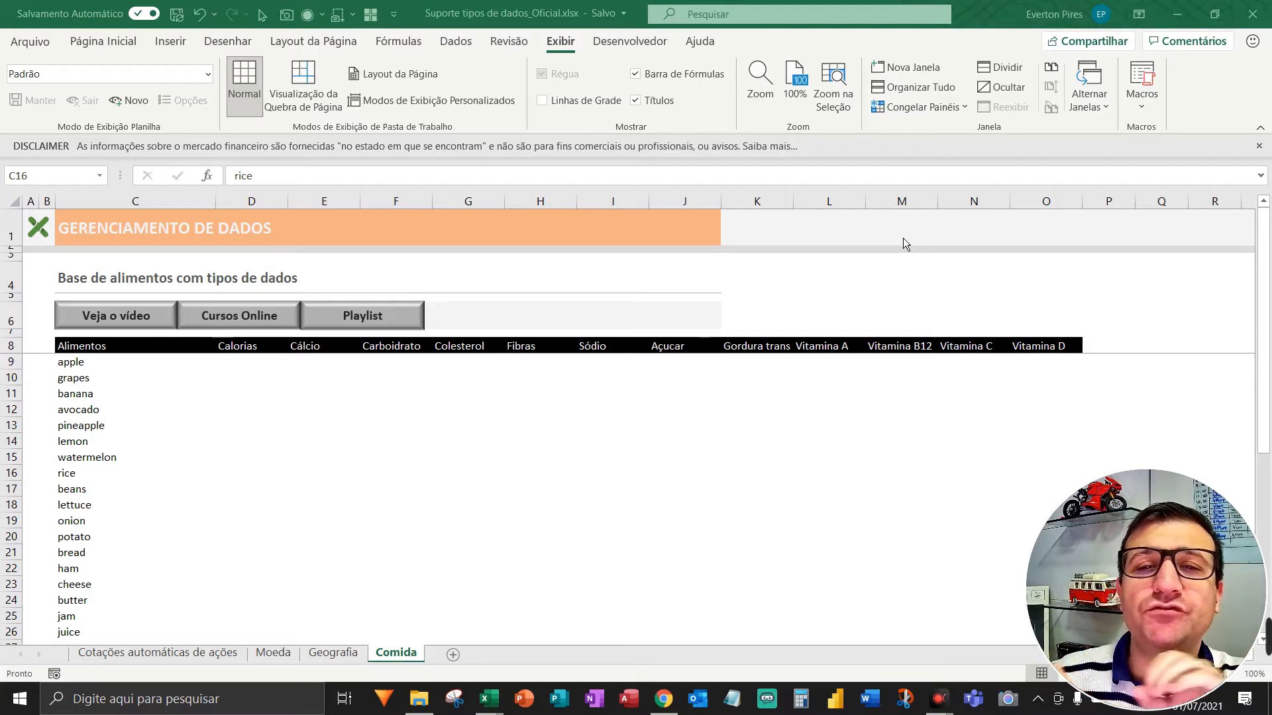
# Examine the featured and Wolfram data types that cells can be converted to.
pyautogui.click(461, 45)
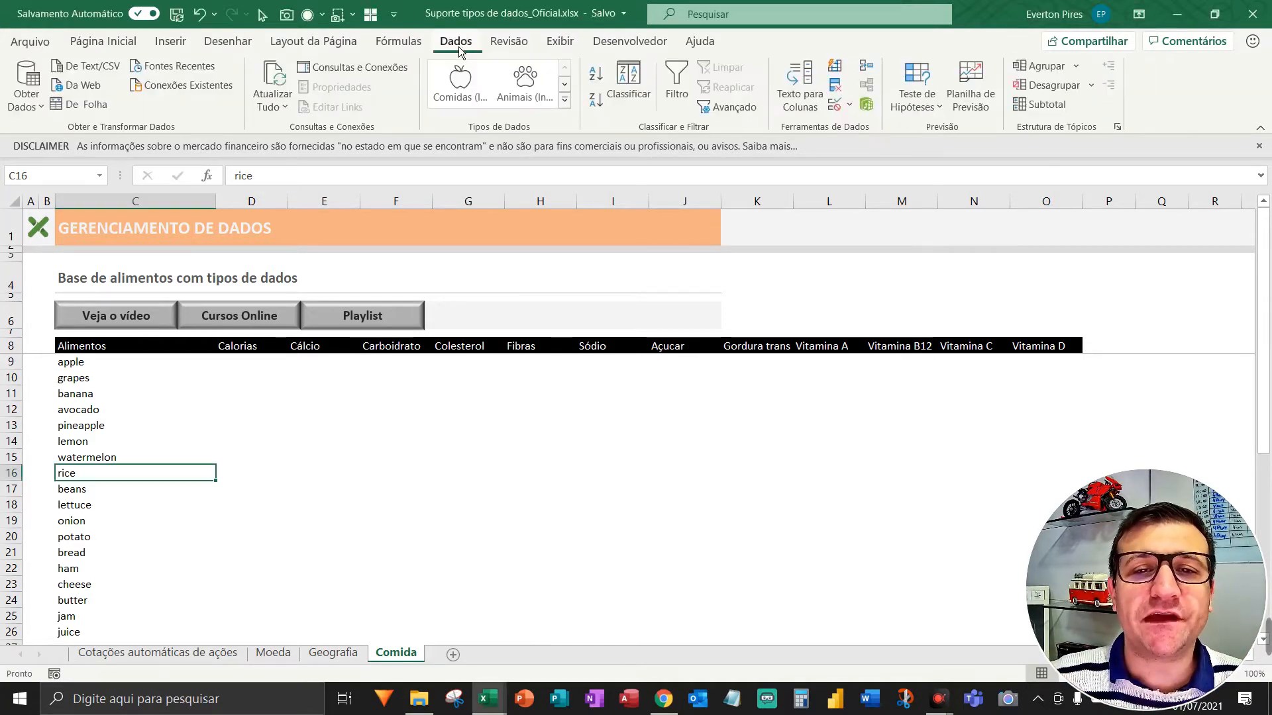
pyautogui.click(568, 103)
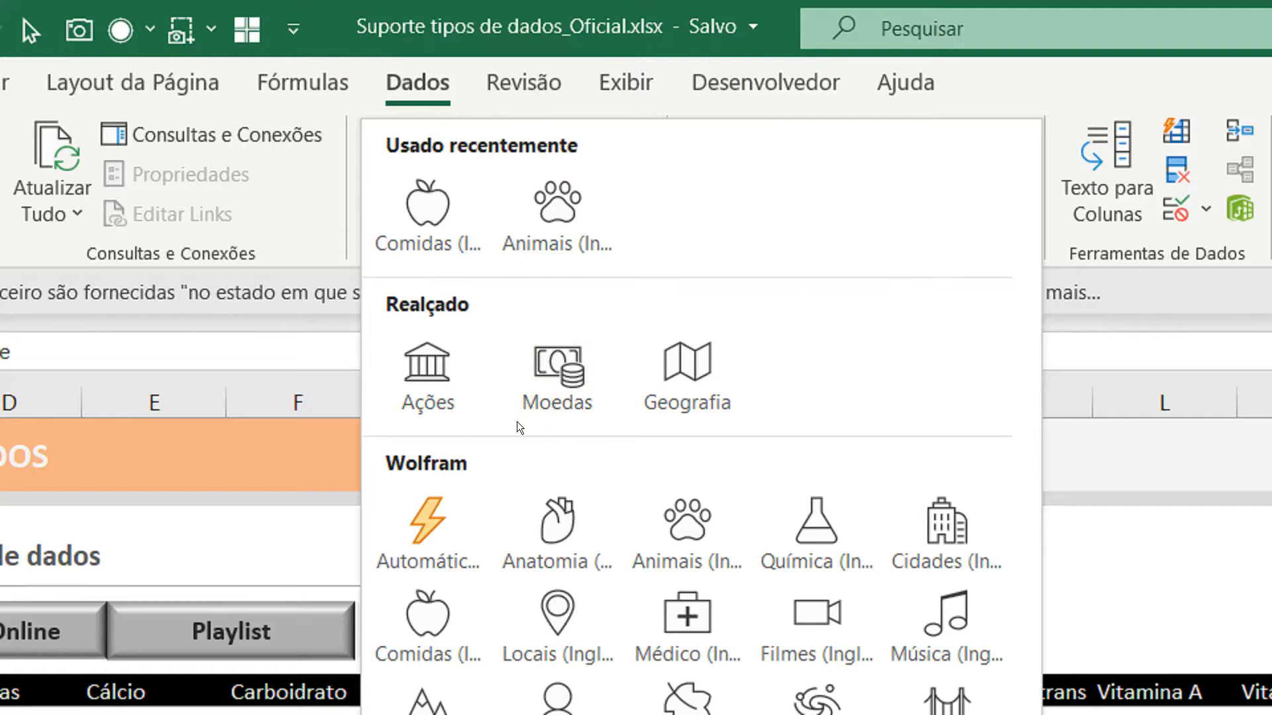
pyautogui.press('F5')
pyautogui.press('F5')
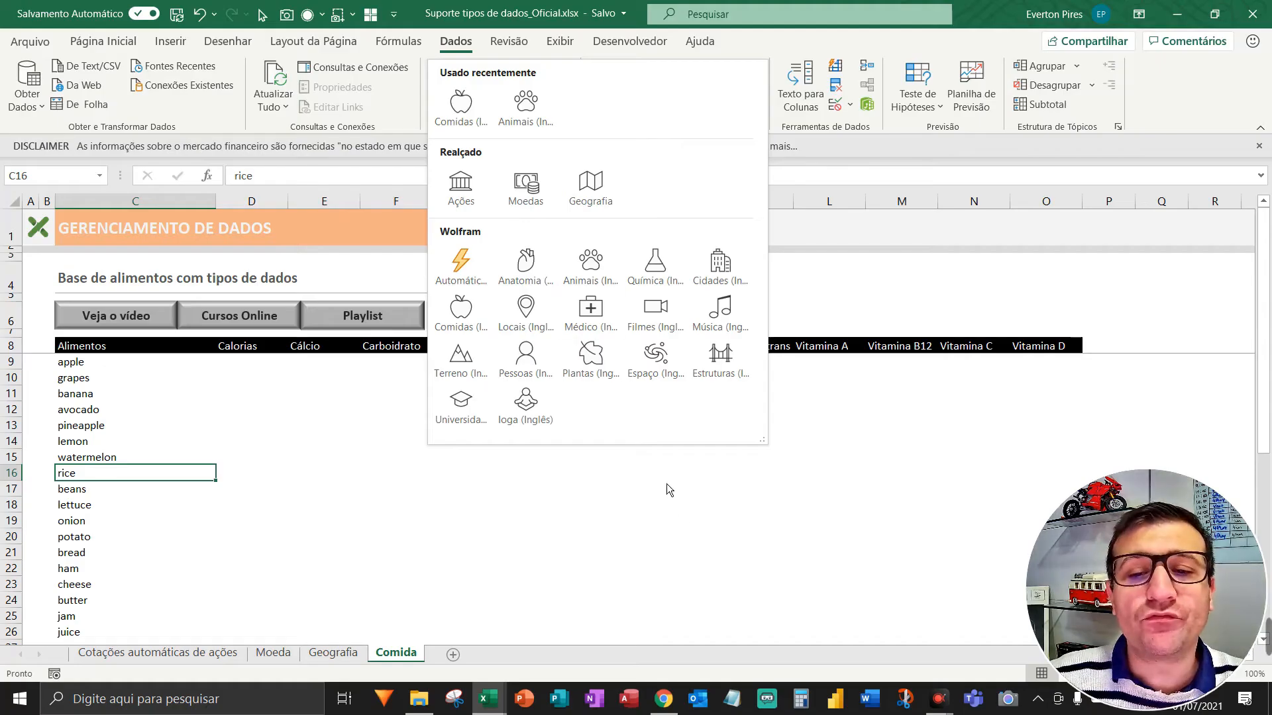
pyautogui.click(666, 485)
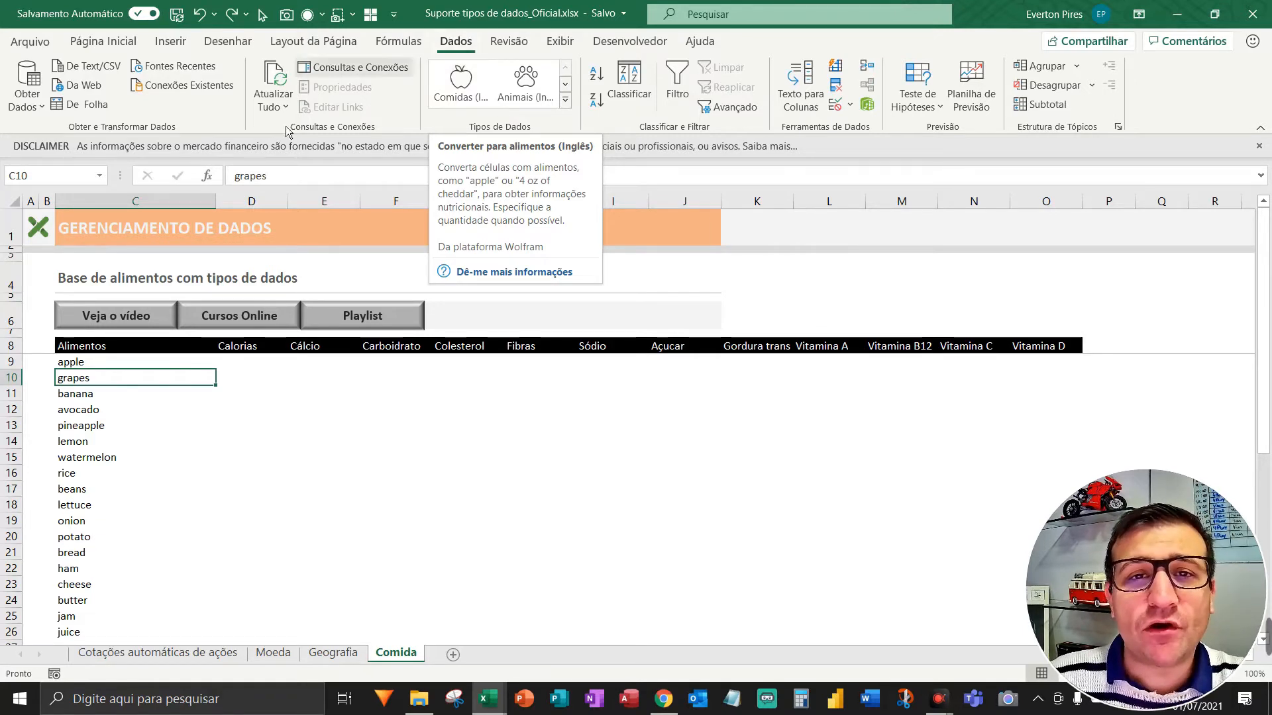
# Check the Office Insider enrolment and update channel in the account information, and return to the worksheet.
pyautogui.click(37, 45)
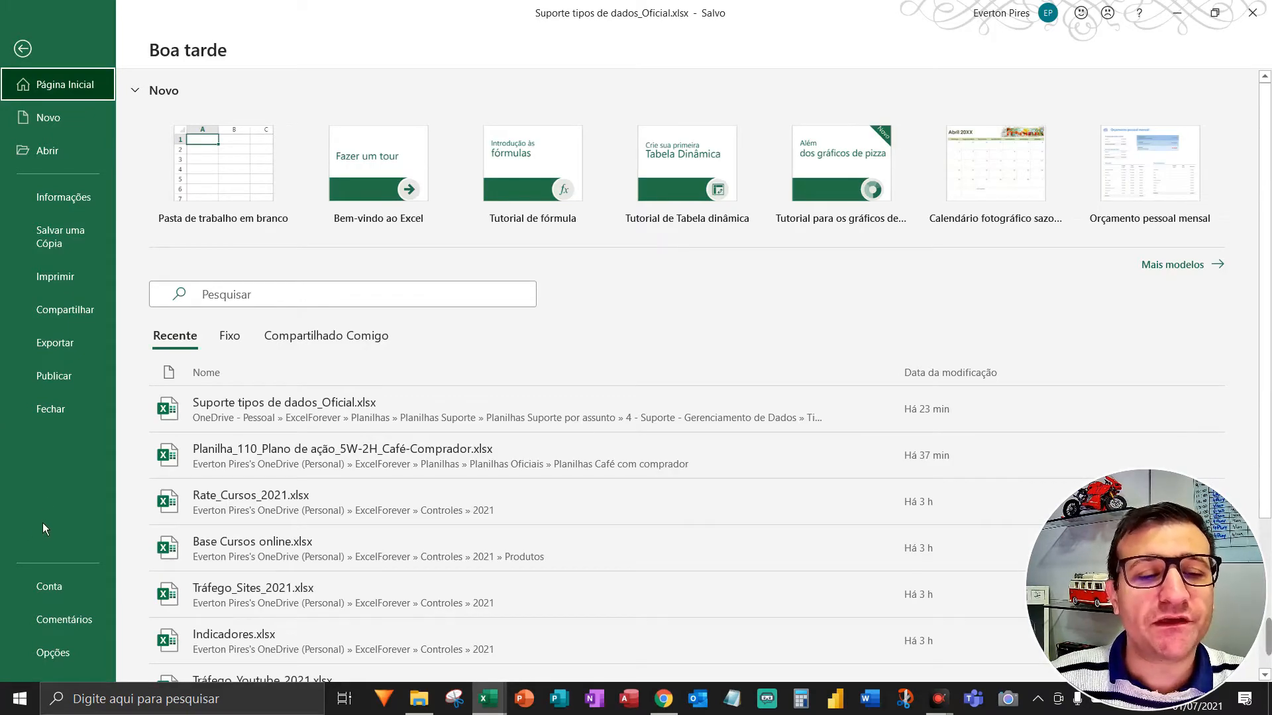
pyautogui.click(62, 593)
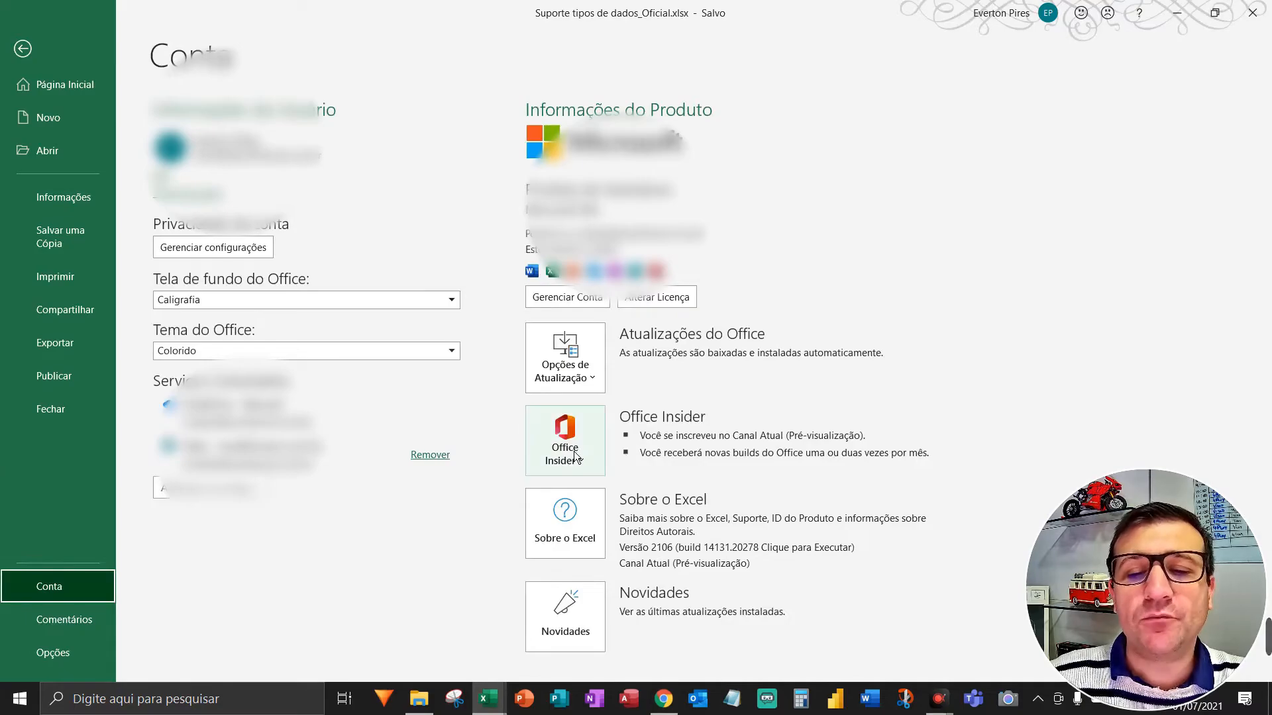
pyautogui.press('F5')
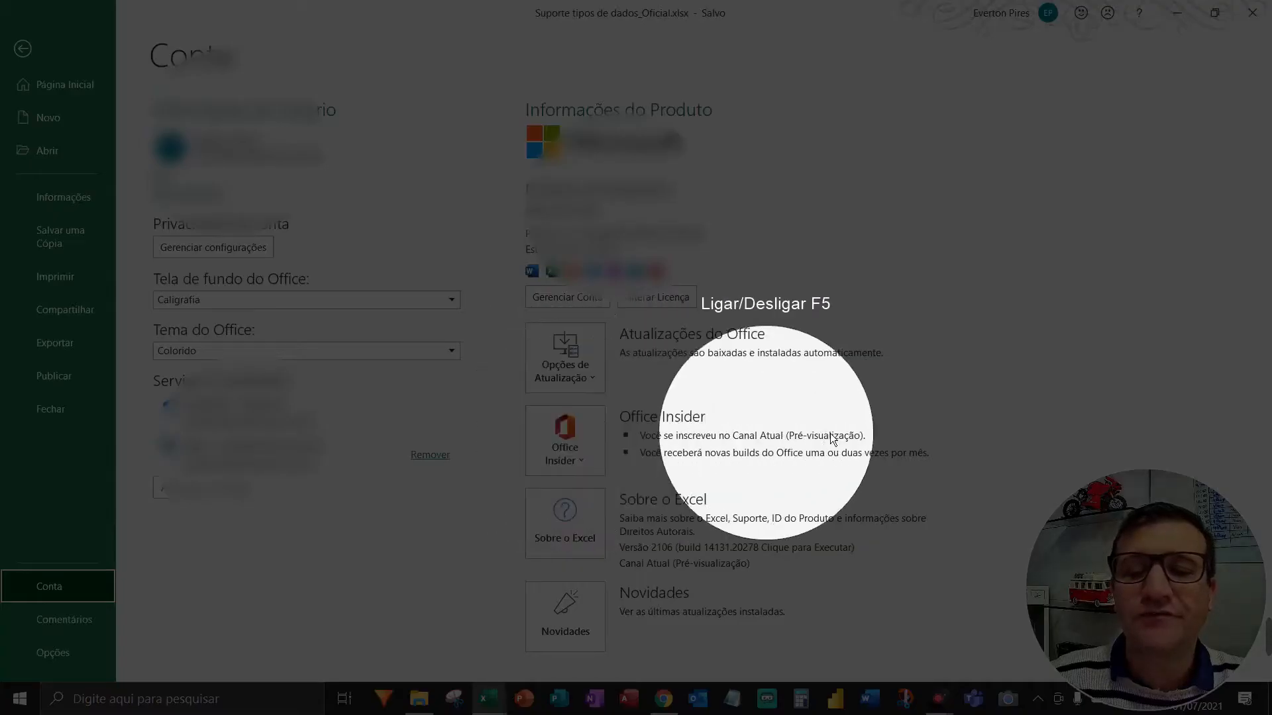
pyautogui.press('F5')
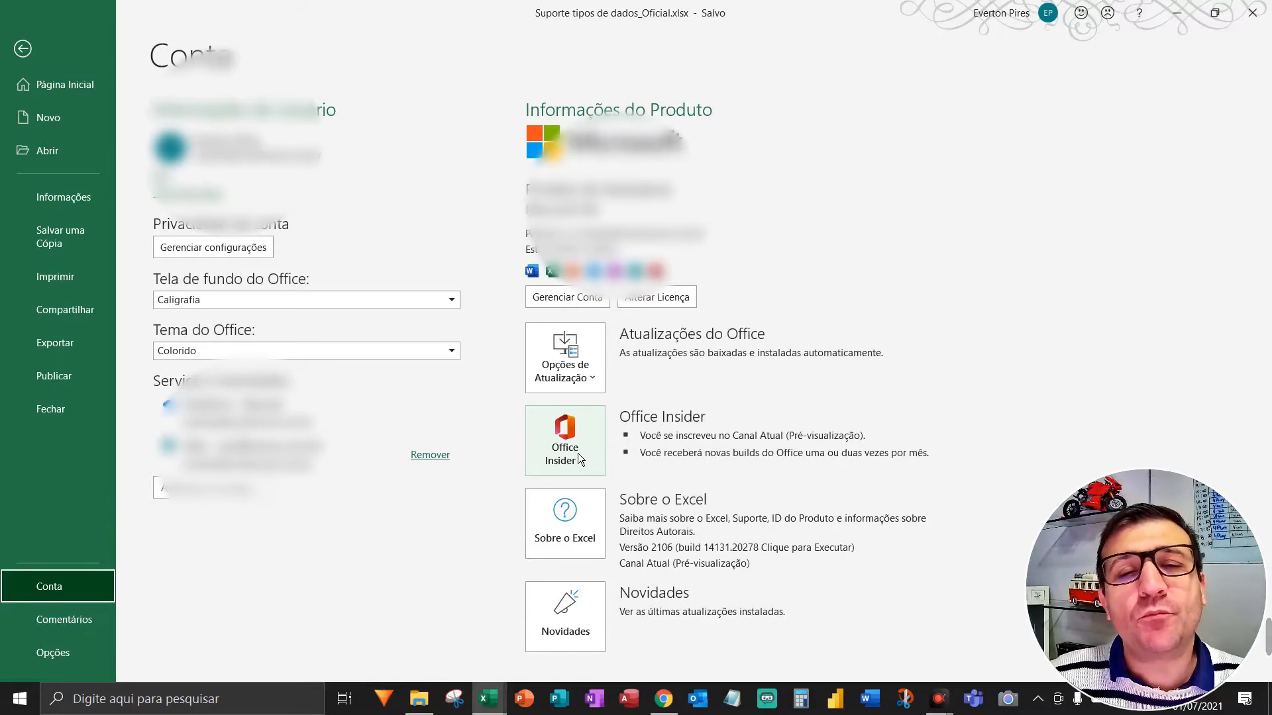
pyautogui.press('Escape')
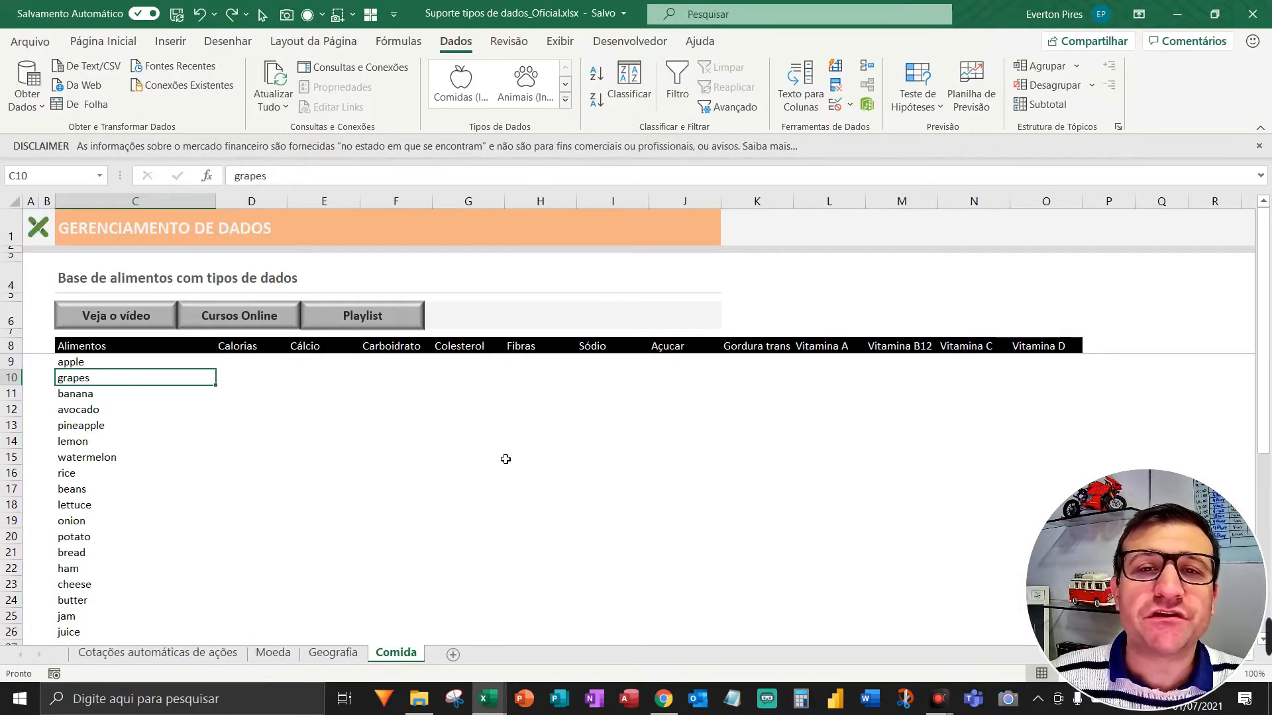
# Review the Wolfram data types, the English food names in the Alimentos column and the nutrient column headers.
pyautogui.click(565, 99)
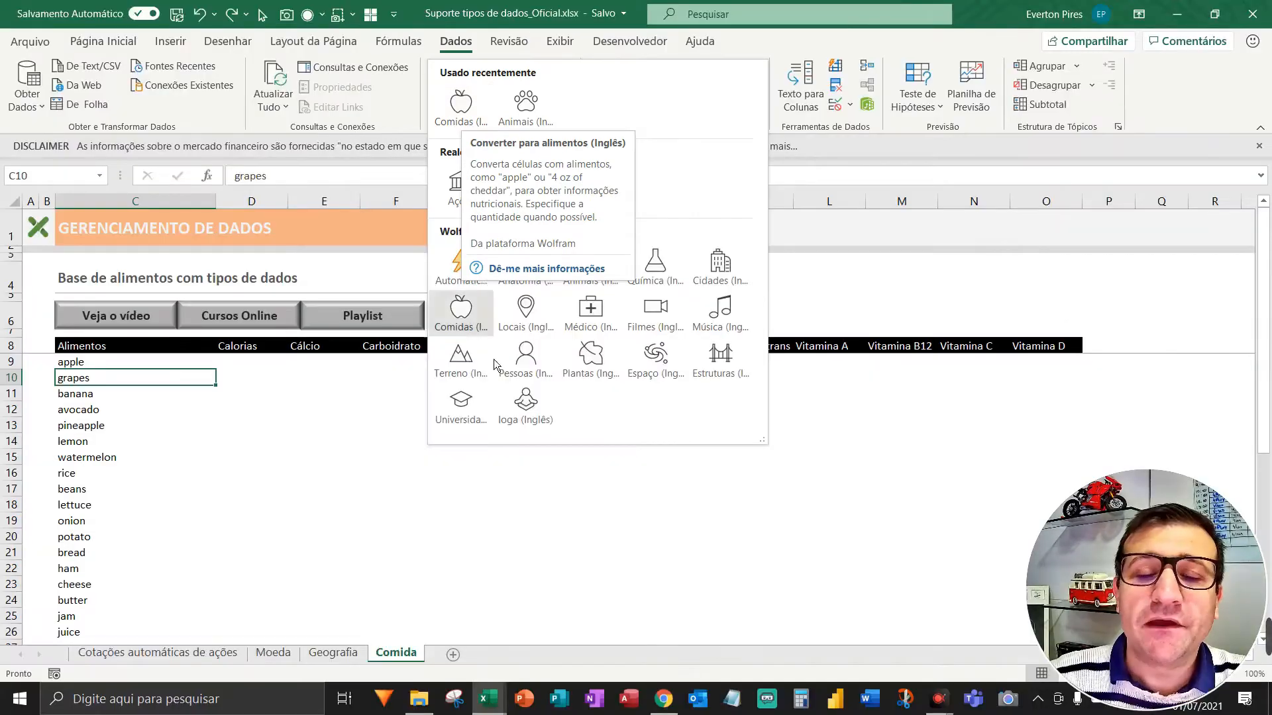
pyautogui.click(528, 492)
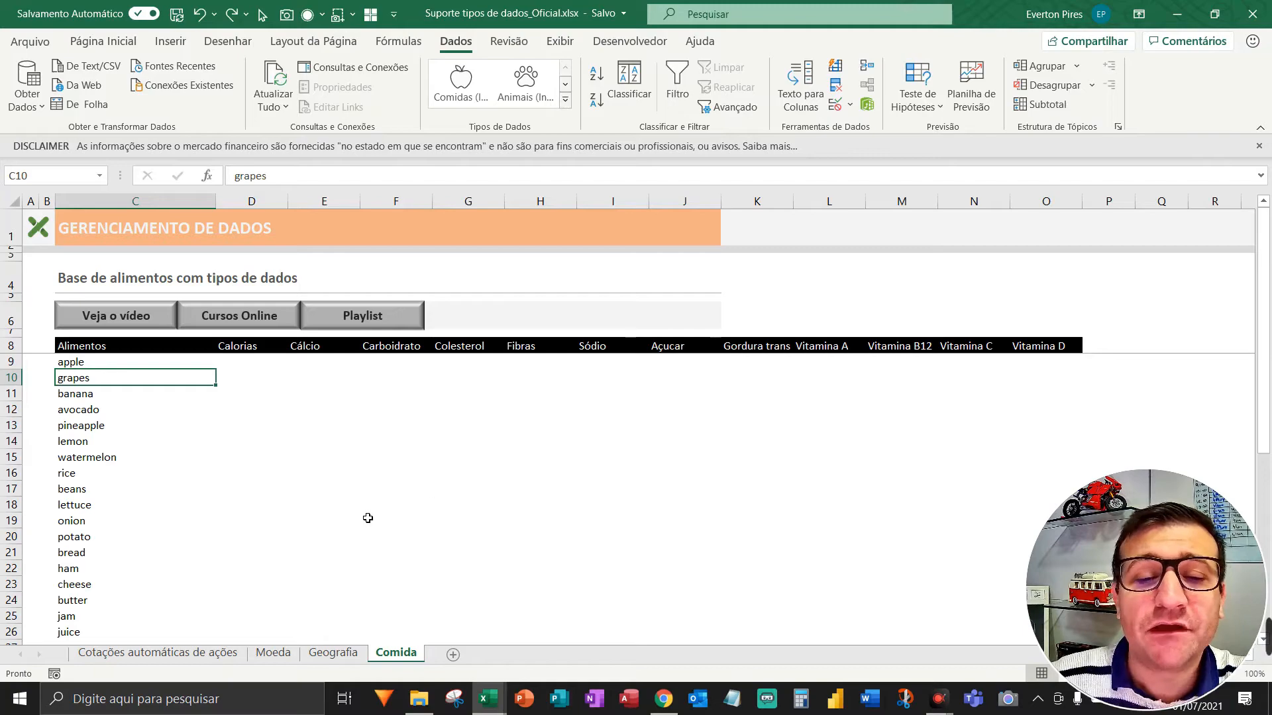
pyautogui.press('F5')
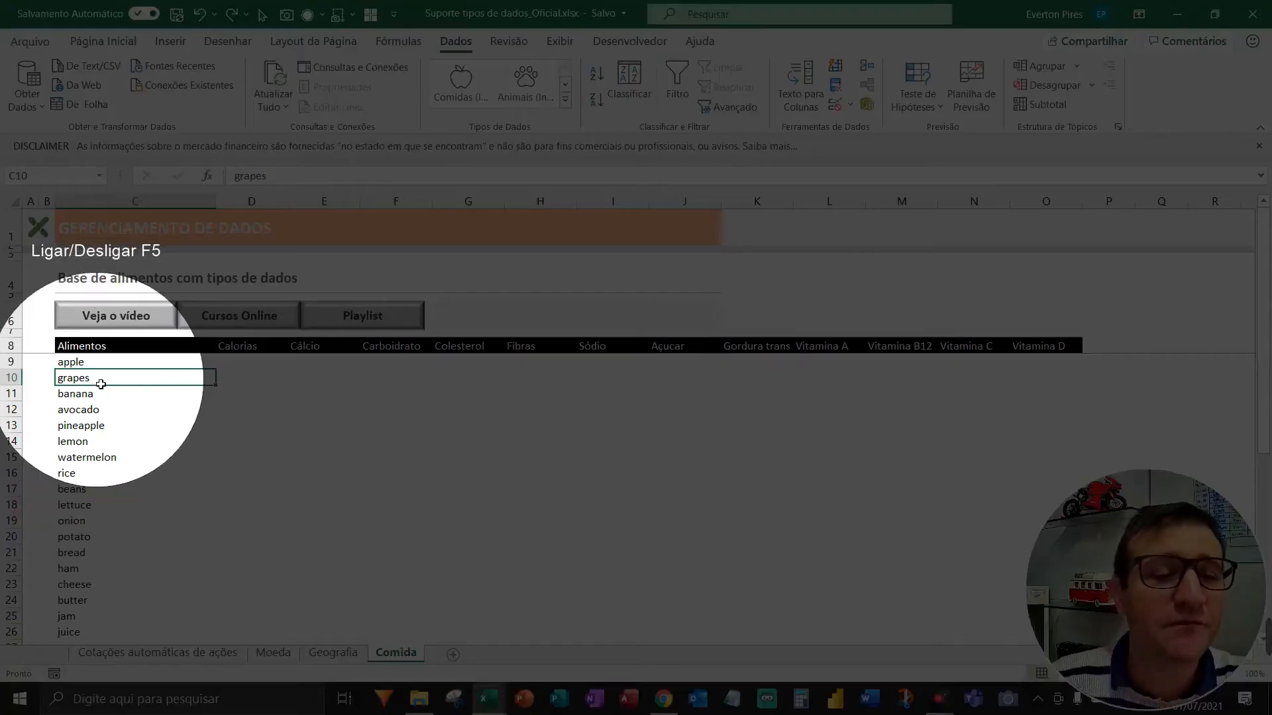
pyautogui.scroll(-2, 93, 411)
pyautogui.scroll(-5, 94, 426)
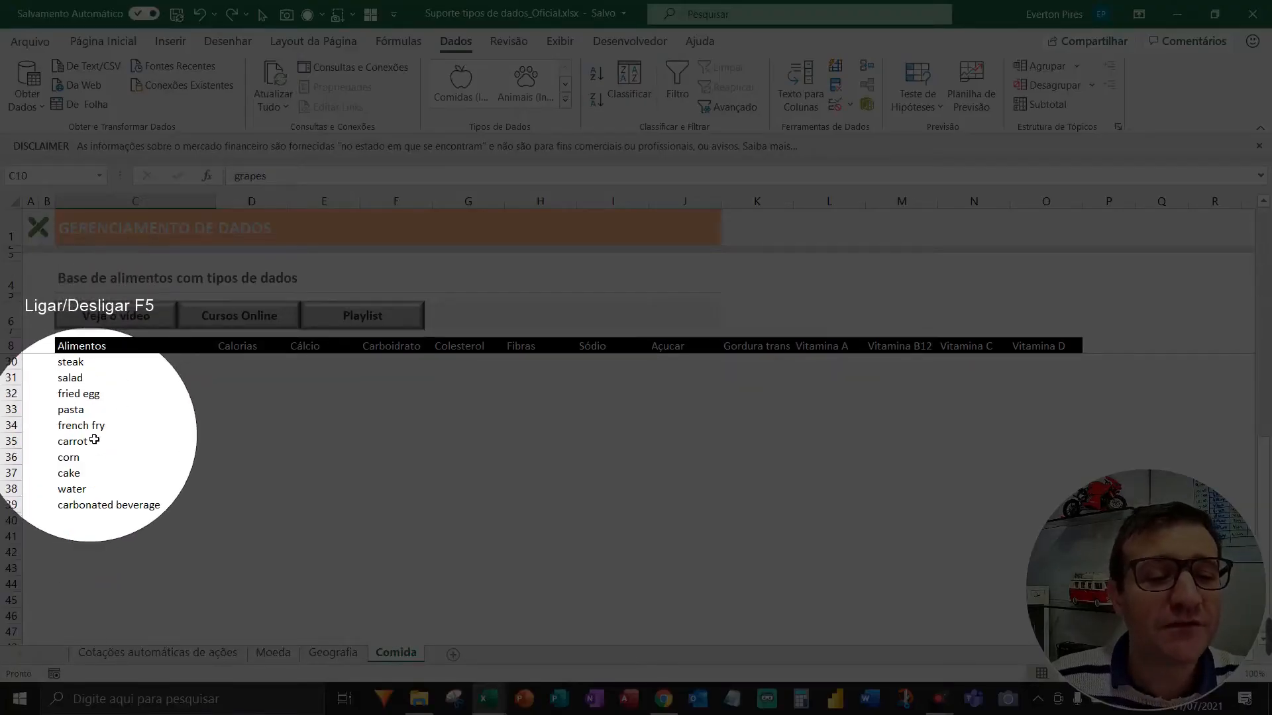
pyautogui.scroll(5, 93, 431)
pyautogui.scroll(2, 91, 434)
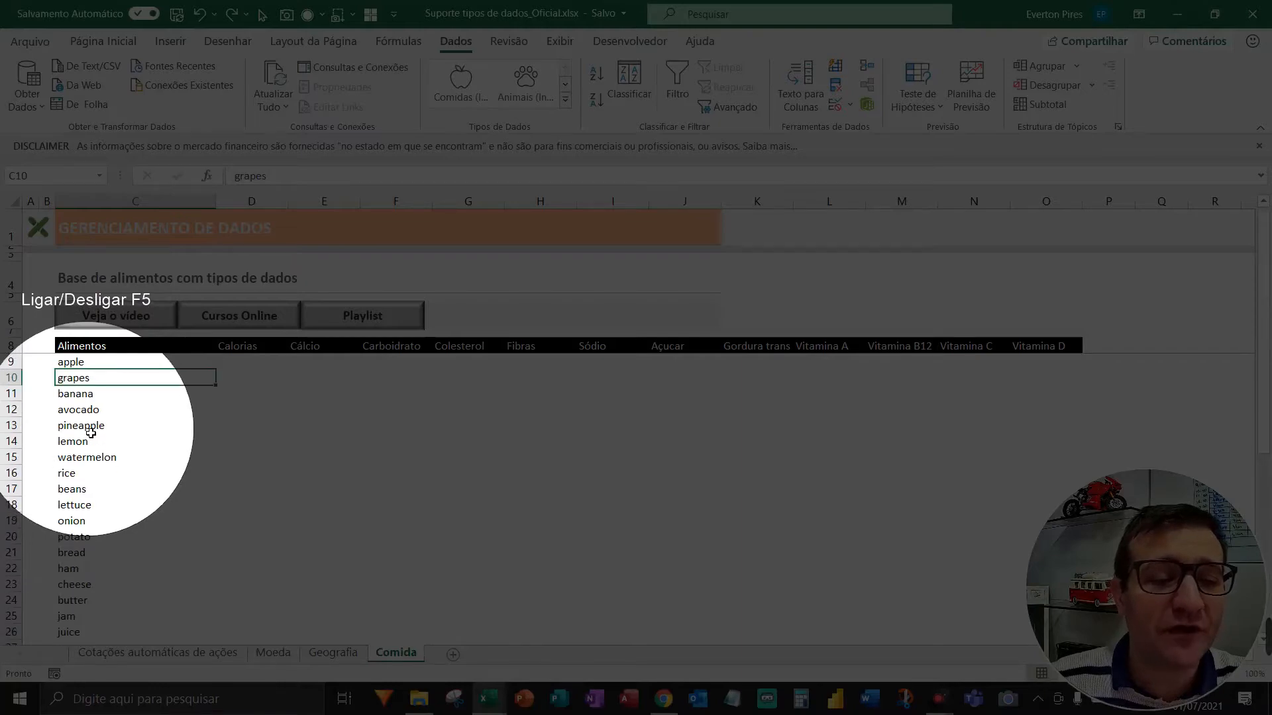
pyautogui.press('F5')
pyautogui.press('F5')
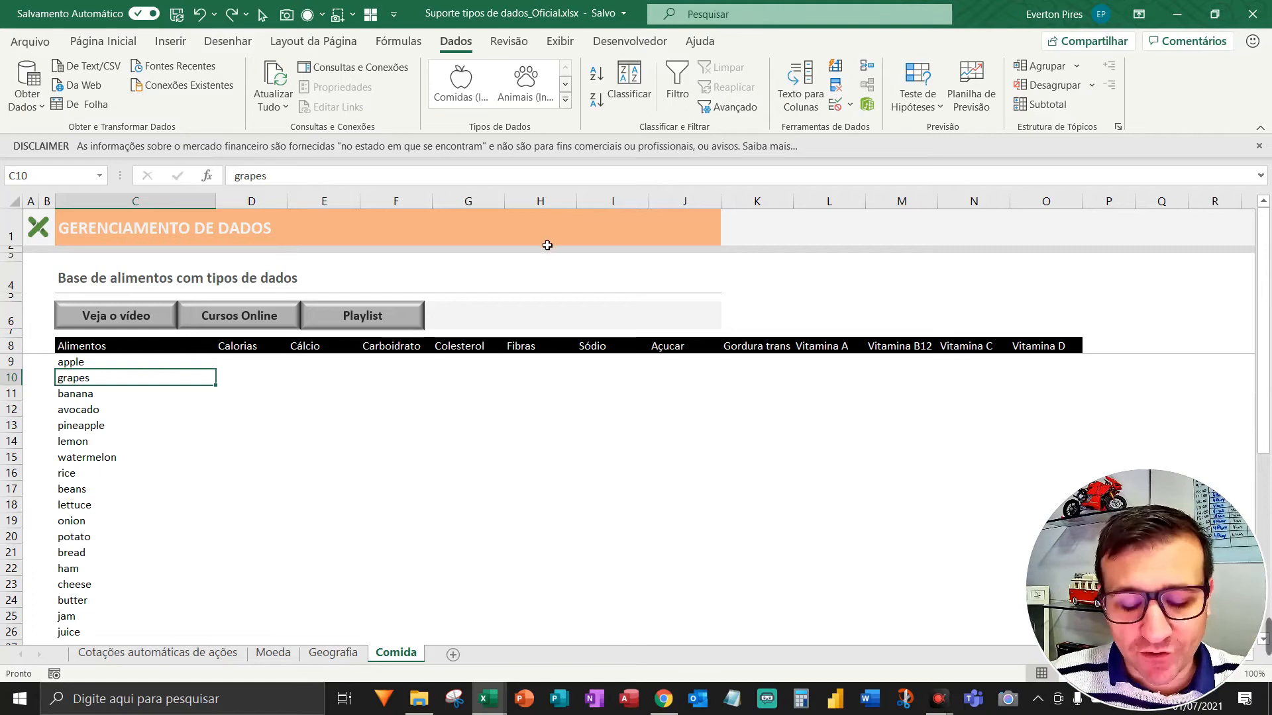
pyautogui.press('F5')
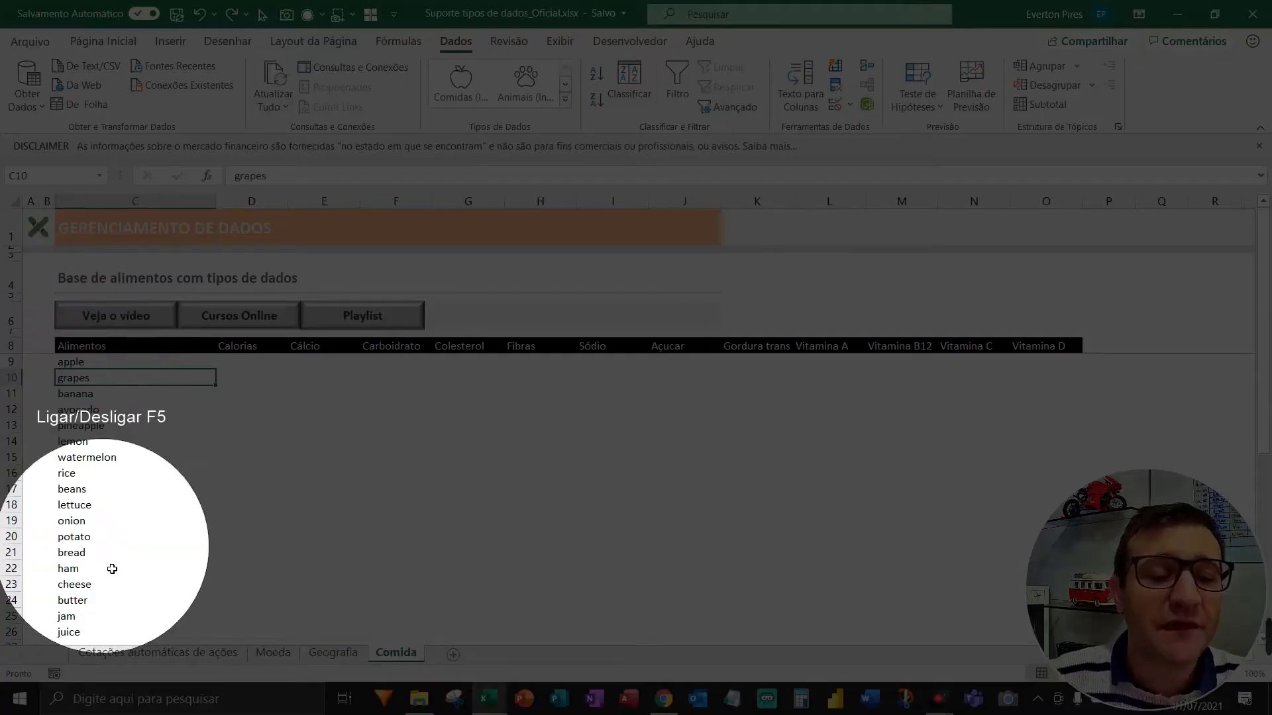
pyautogui.press('F5')
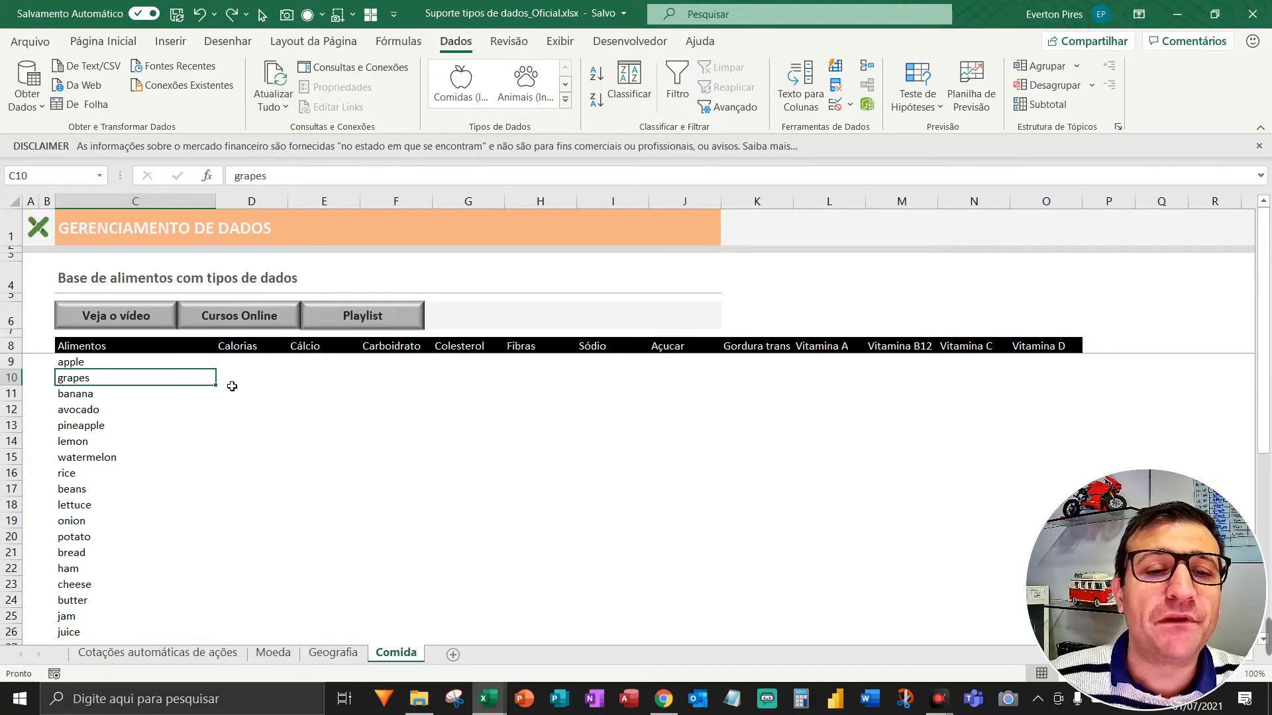
pyautogui.press('F5')
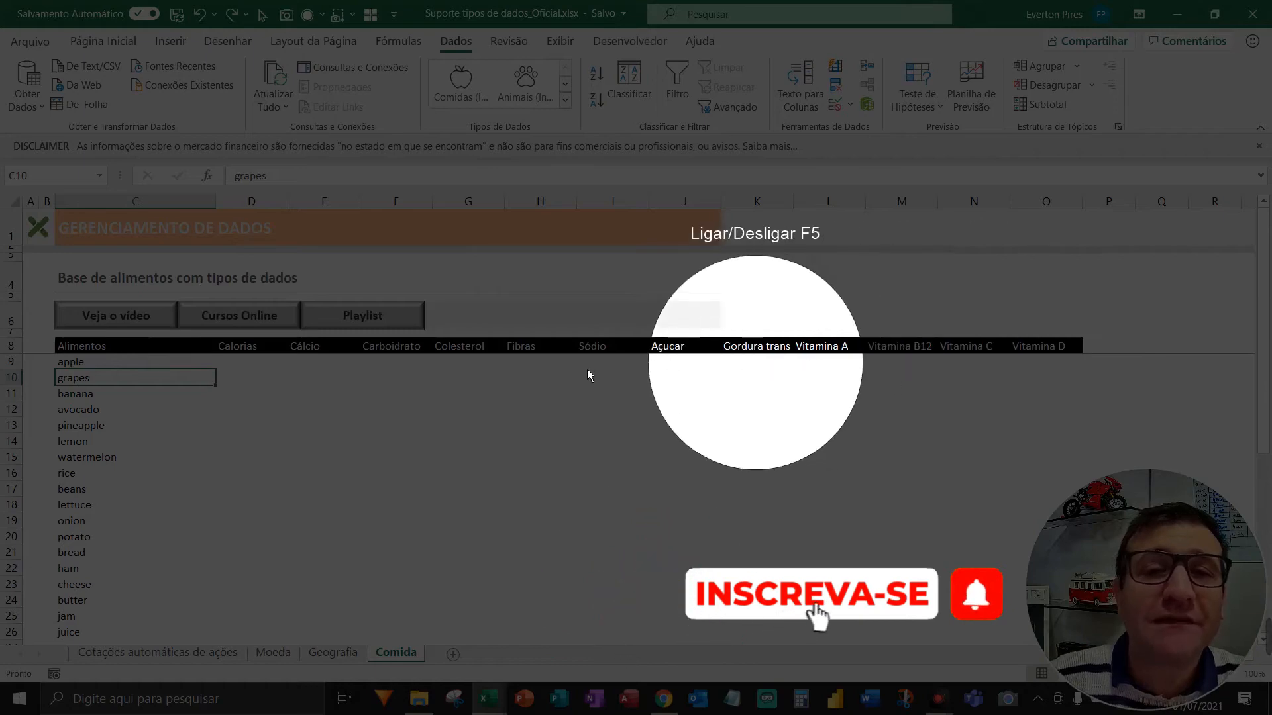
pyautogui.press('F5')
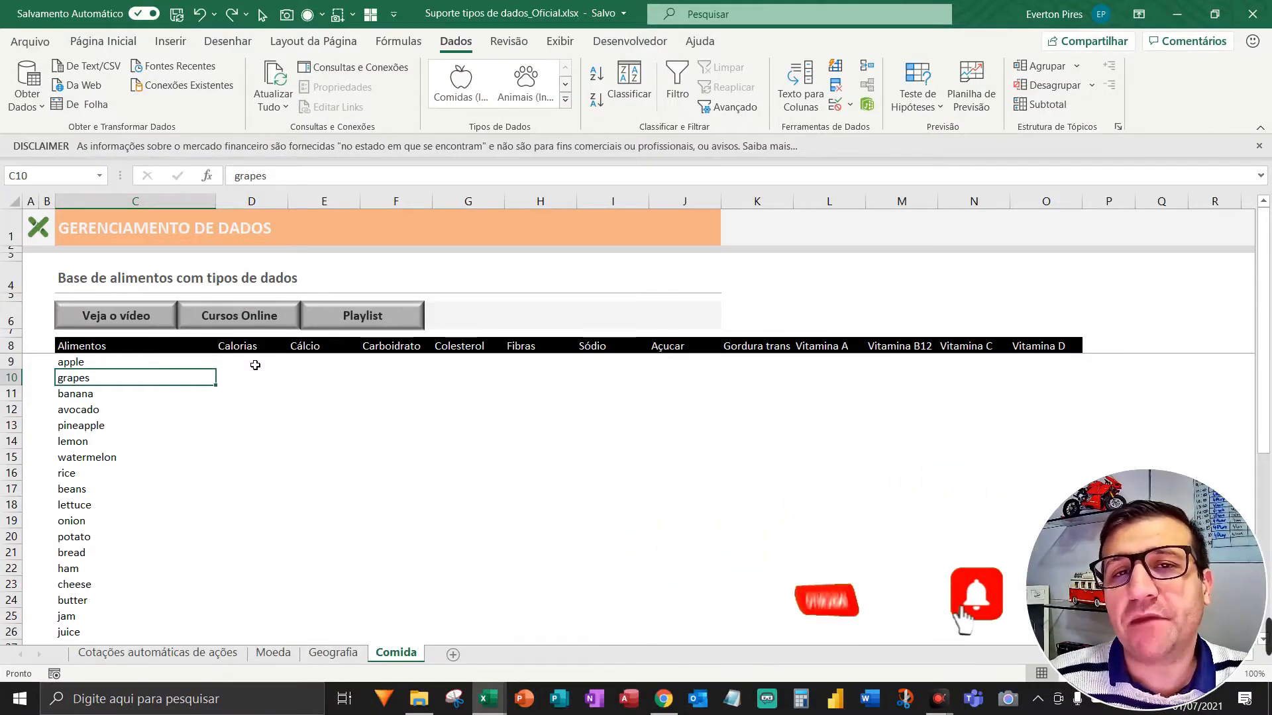
# Convert the food names in C9:C39 to the Wolfram Comidas (Inglês) data type.
pyautogui.click(107, 367)
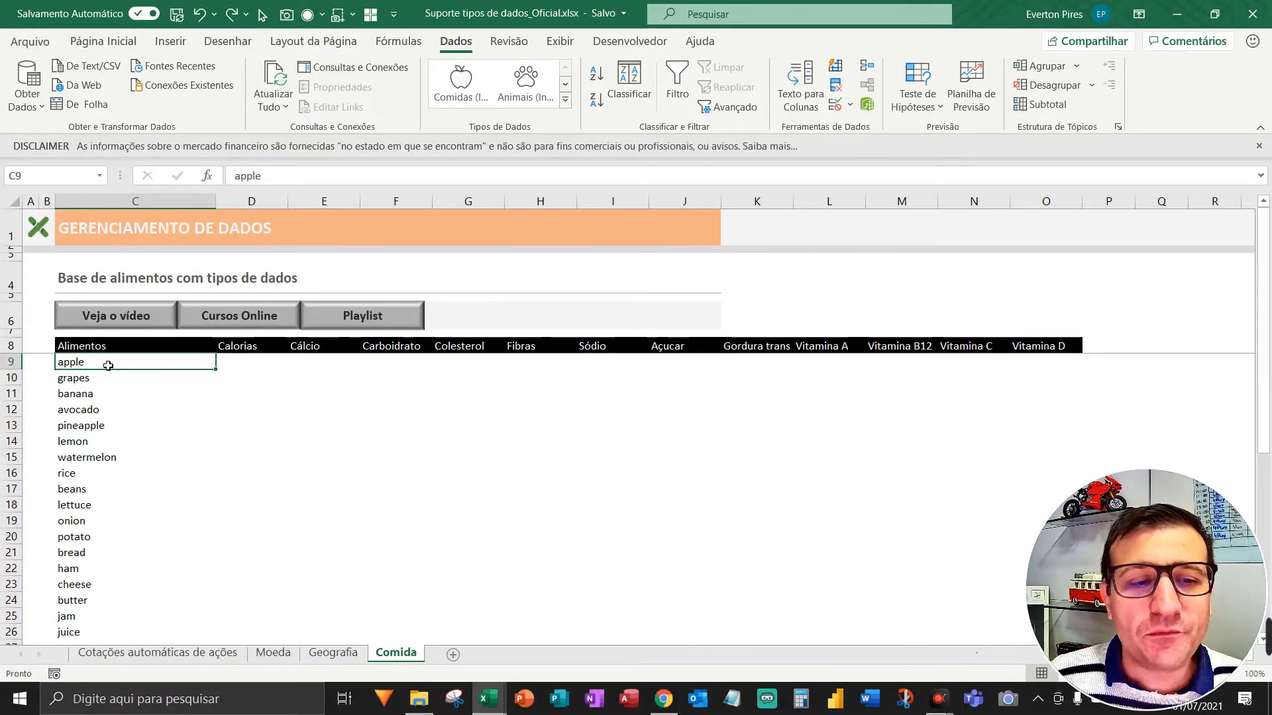
pyautogui.press('Down')
pyautogui.press('Up')
pyautogui.hotkey('ctrl', 'shift', 'Down')
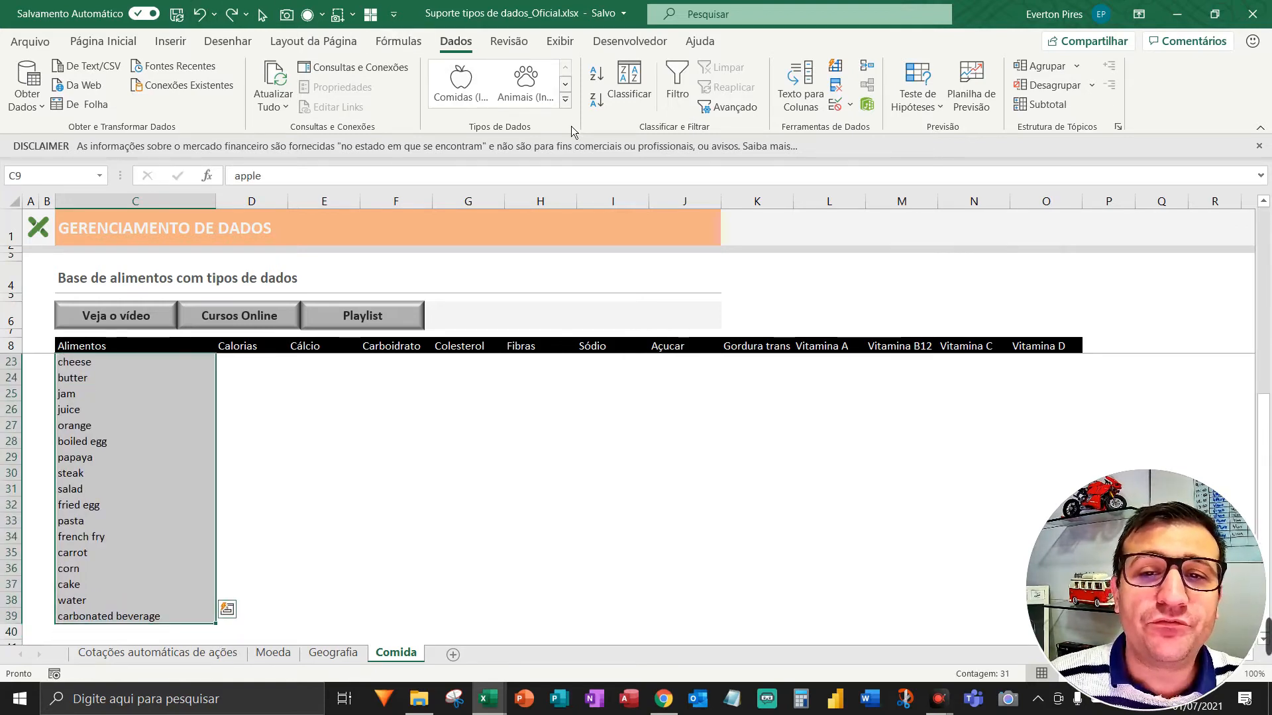
pyautogui.click(565, 99)
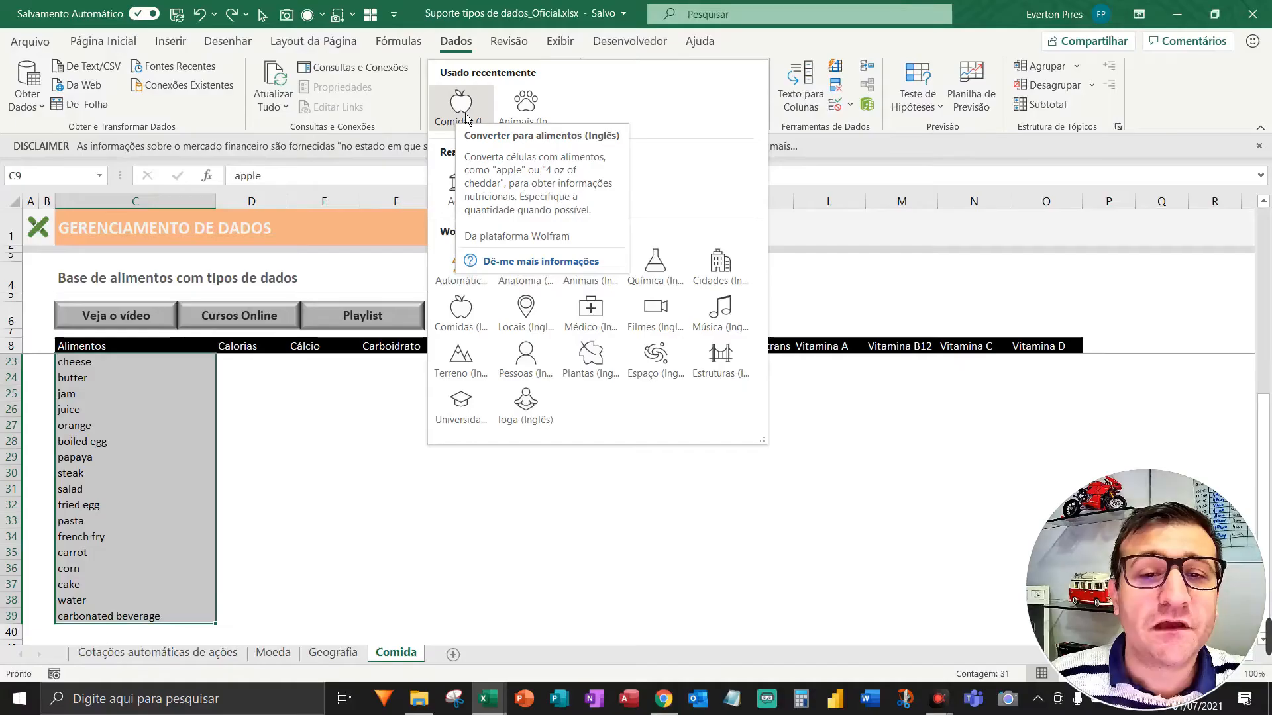
pyautogui.click(466, 118)
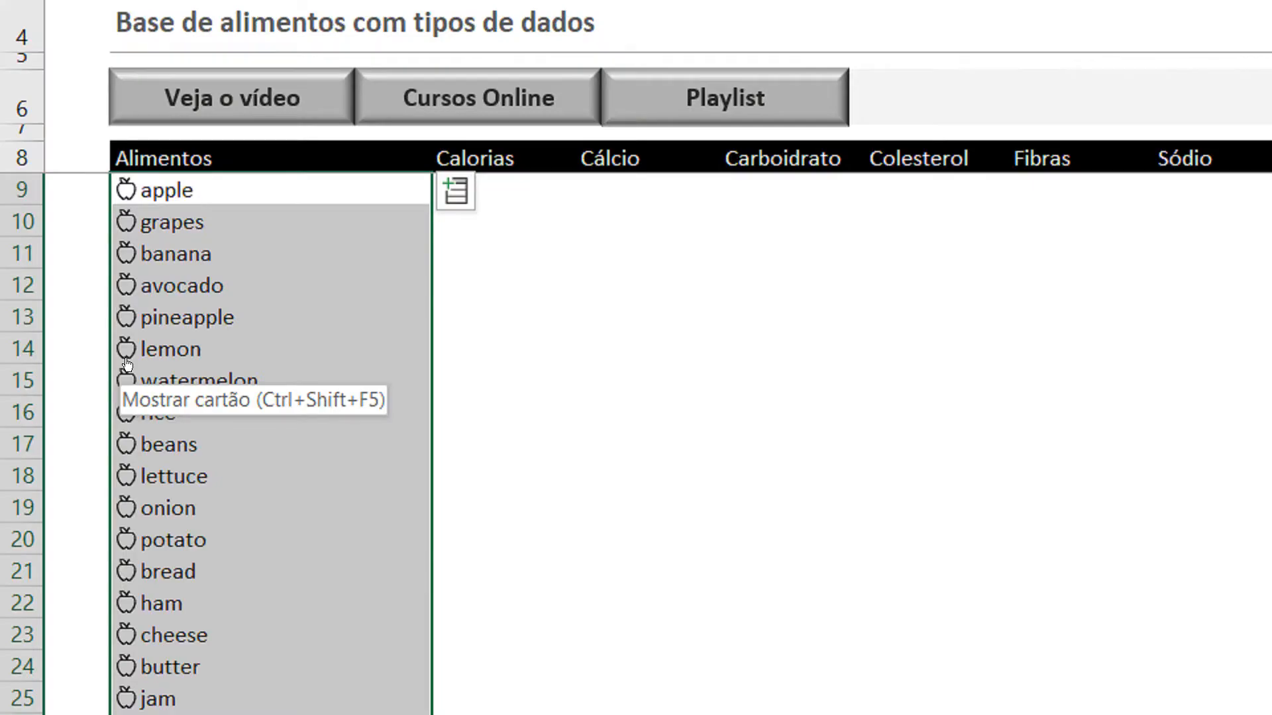
pyautogui.press('F5')
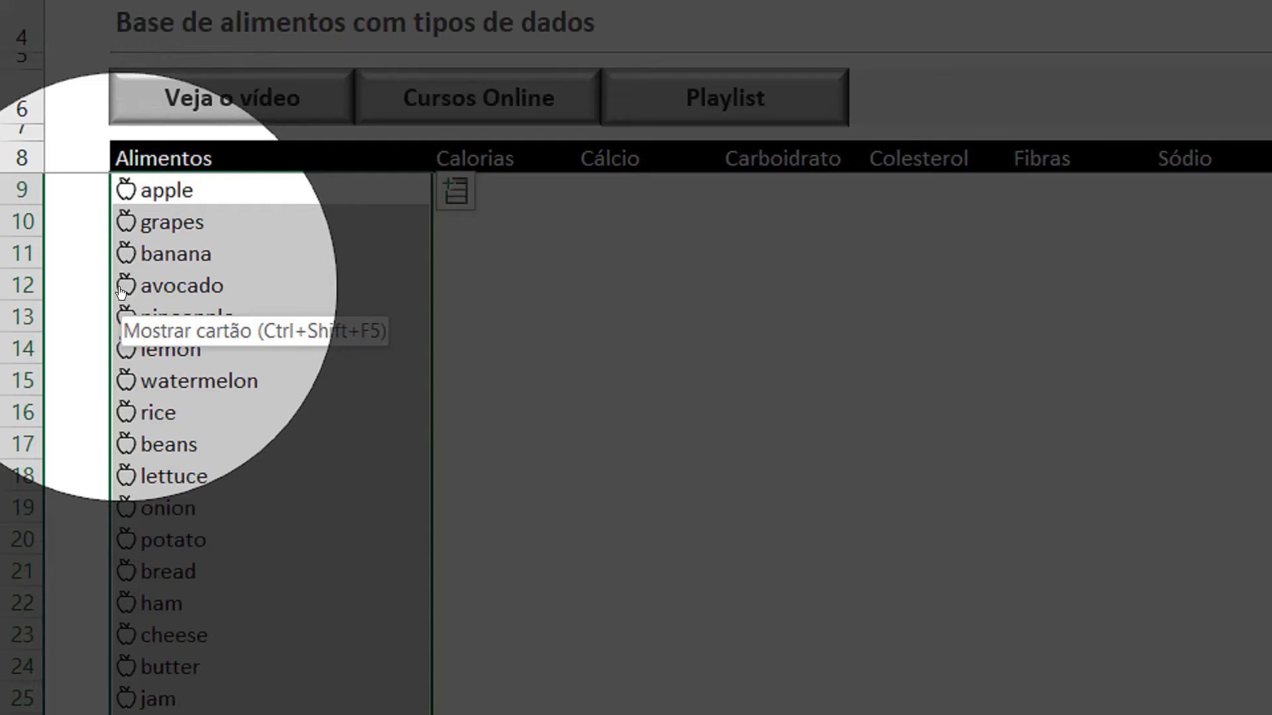
pyautogui.press('F5')
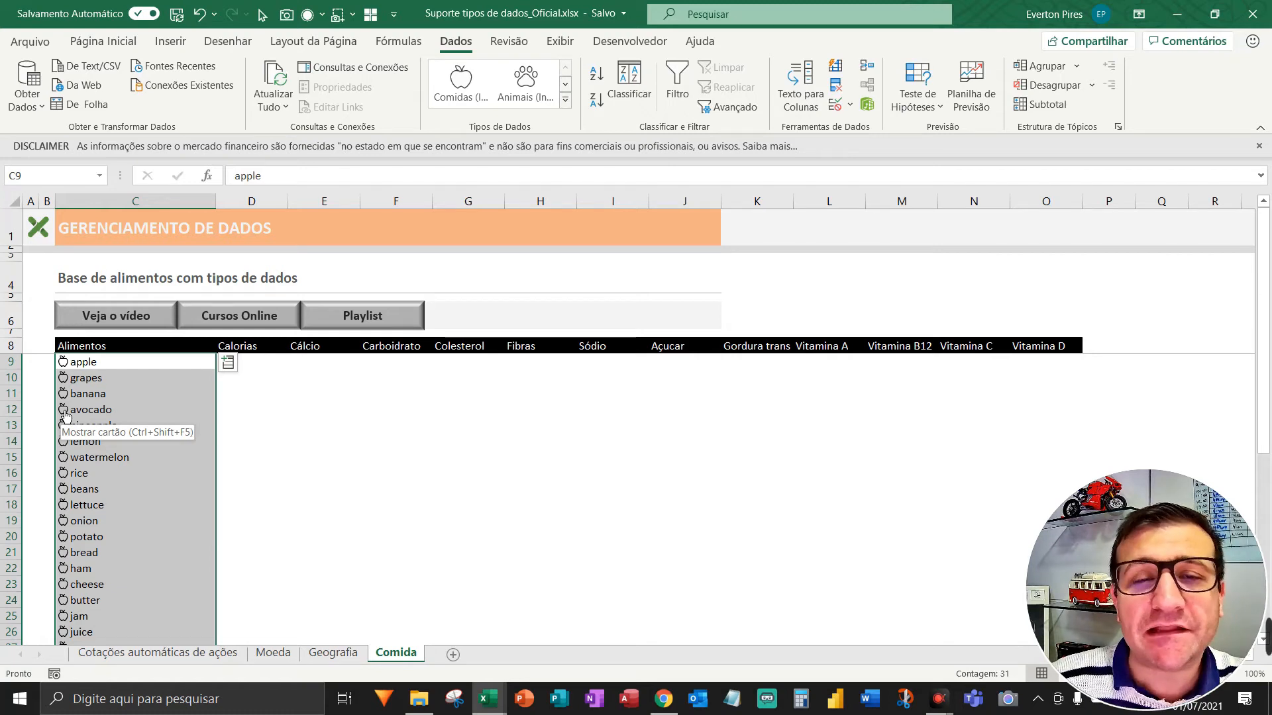
pyautogui.click(320, 460)
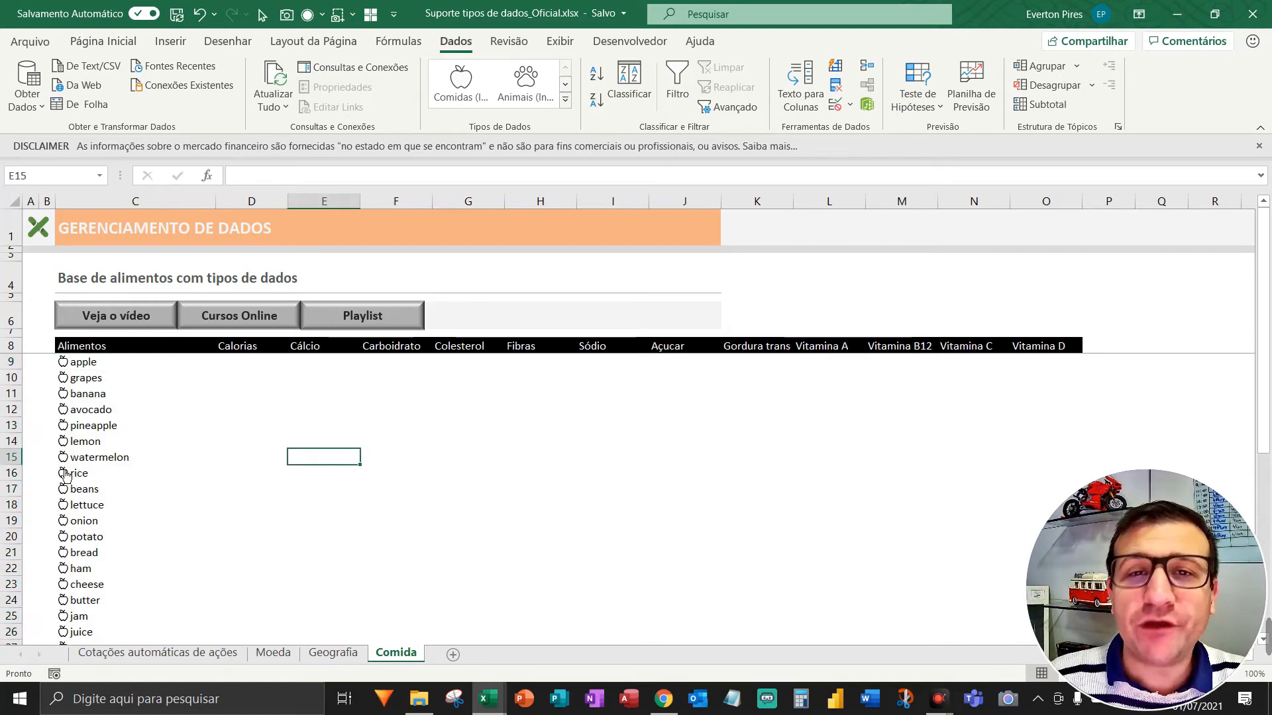
# Extract the "calories, total" field for all foods in C9:C39 into the Calorias column.
pyautogui.click(123, 366)
pyautogui.press('End')
pyautogui.hotkey('shift', 'Down')
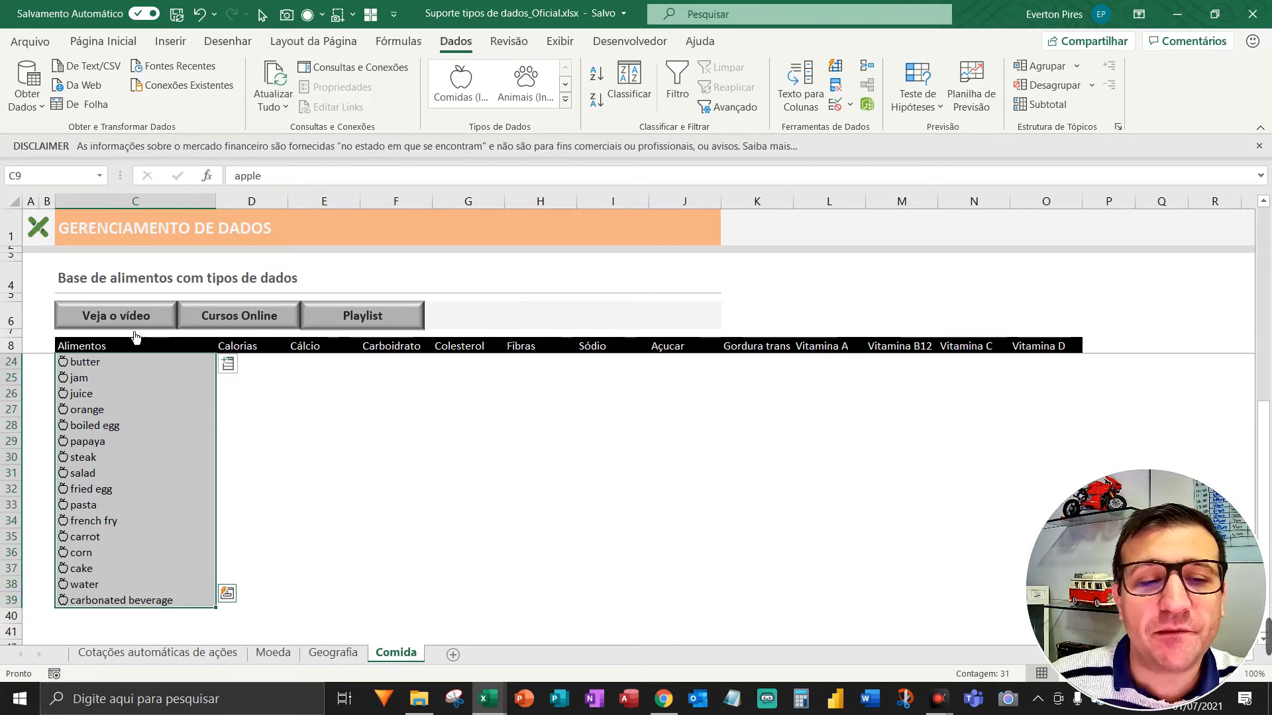
pyautogui.scroll(5, 193, 390)
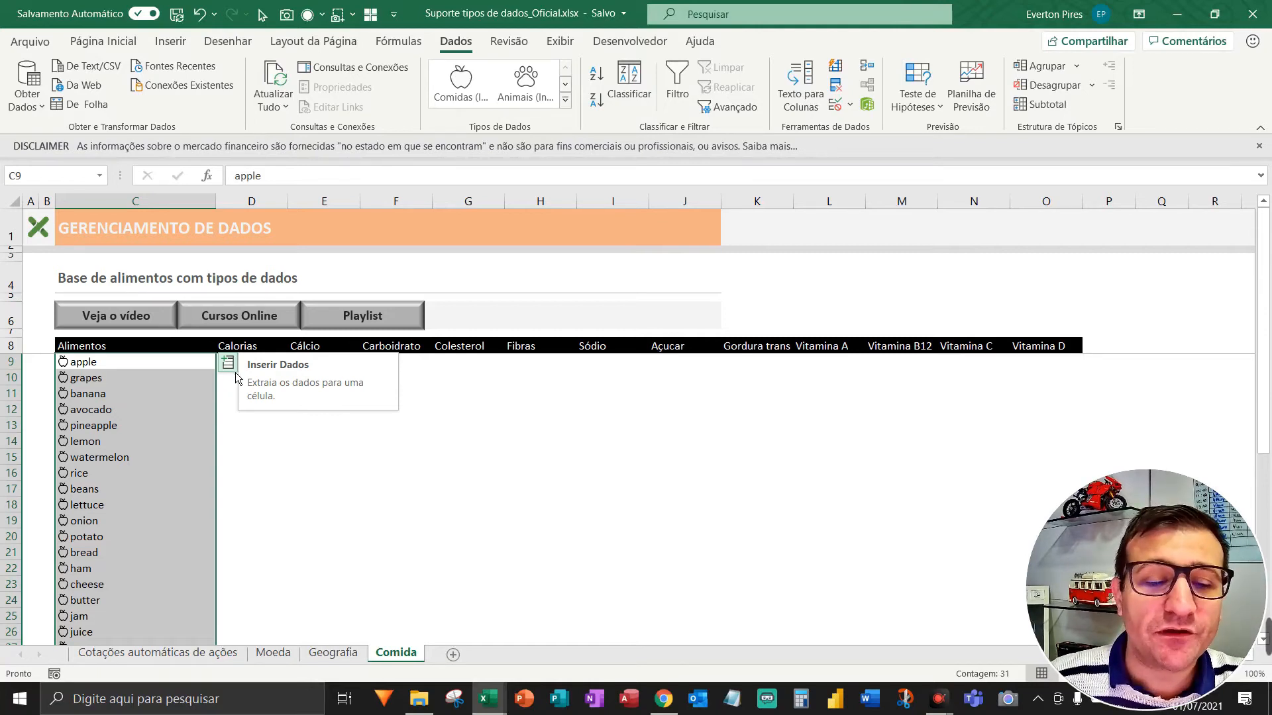
pyautogui.click(235, 370)
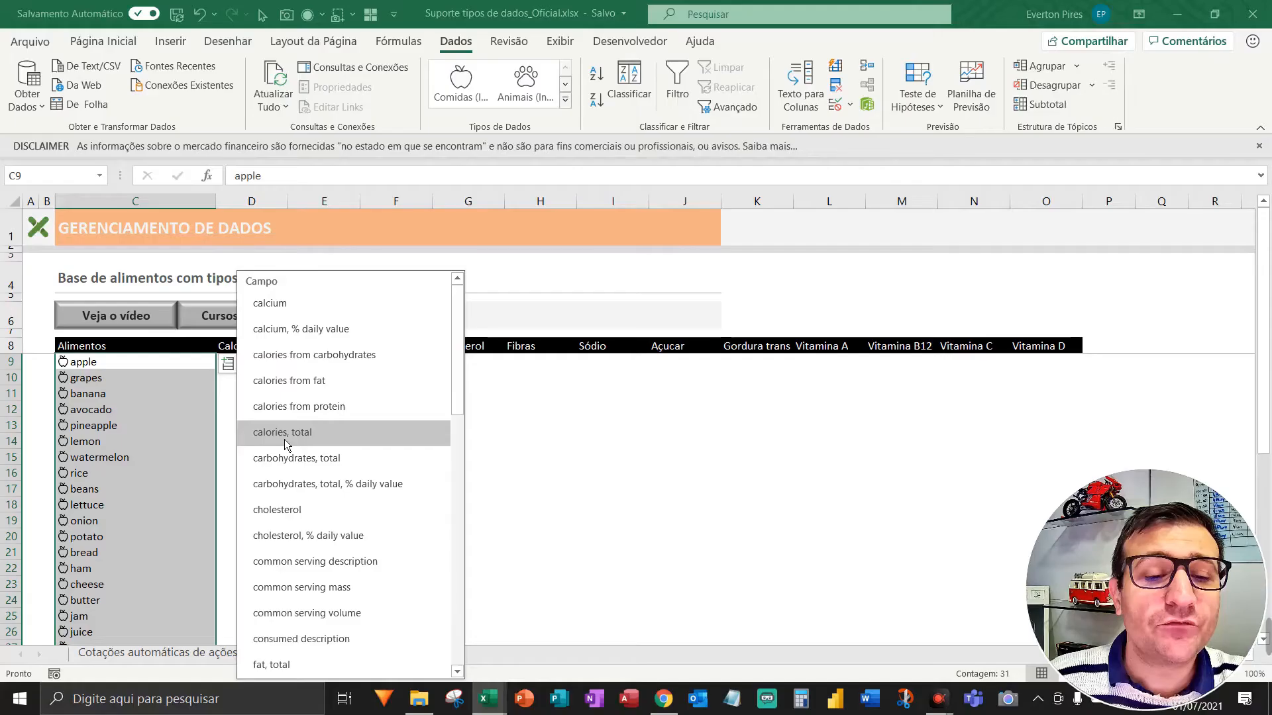
pyautogui.click(549, 353)
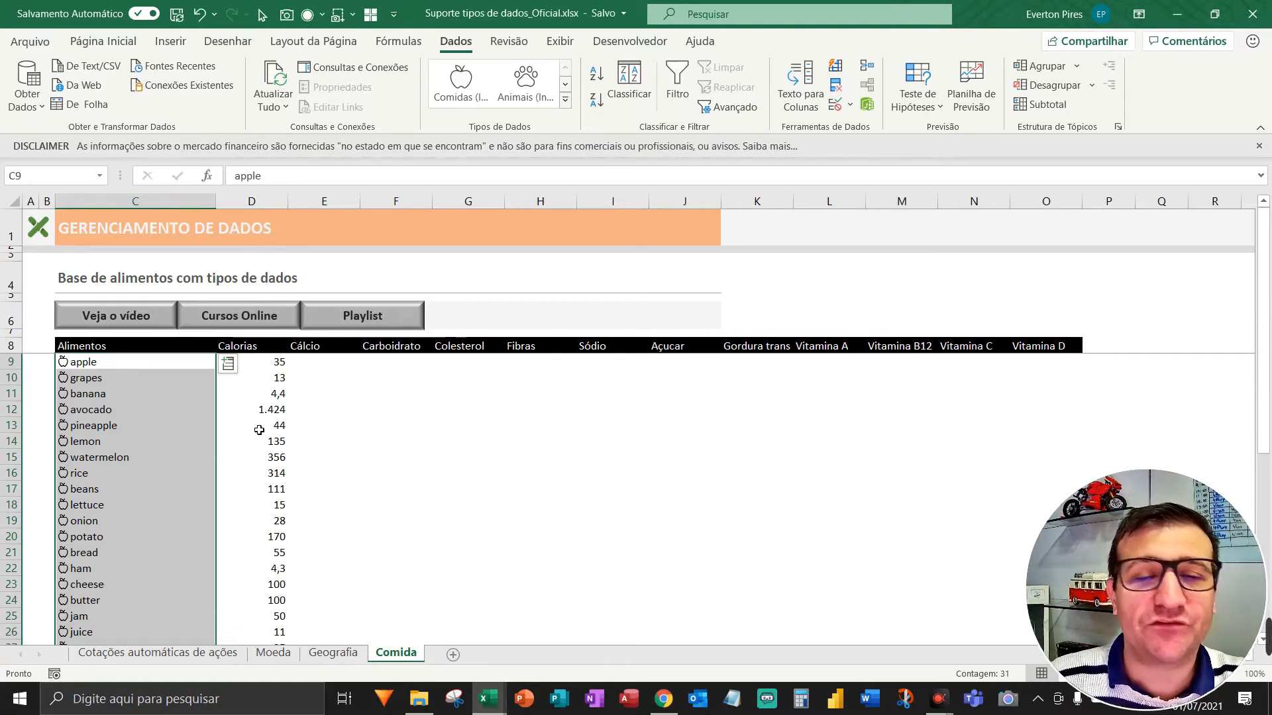
pyautogui.scroll(-6, 283, 440)
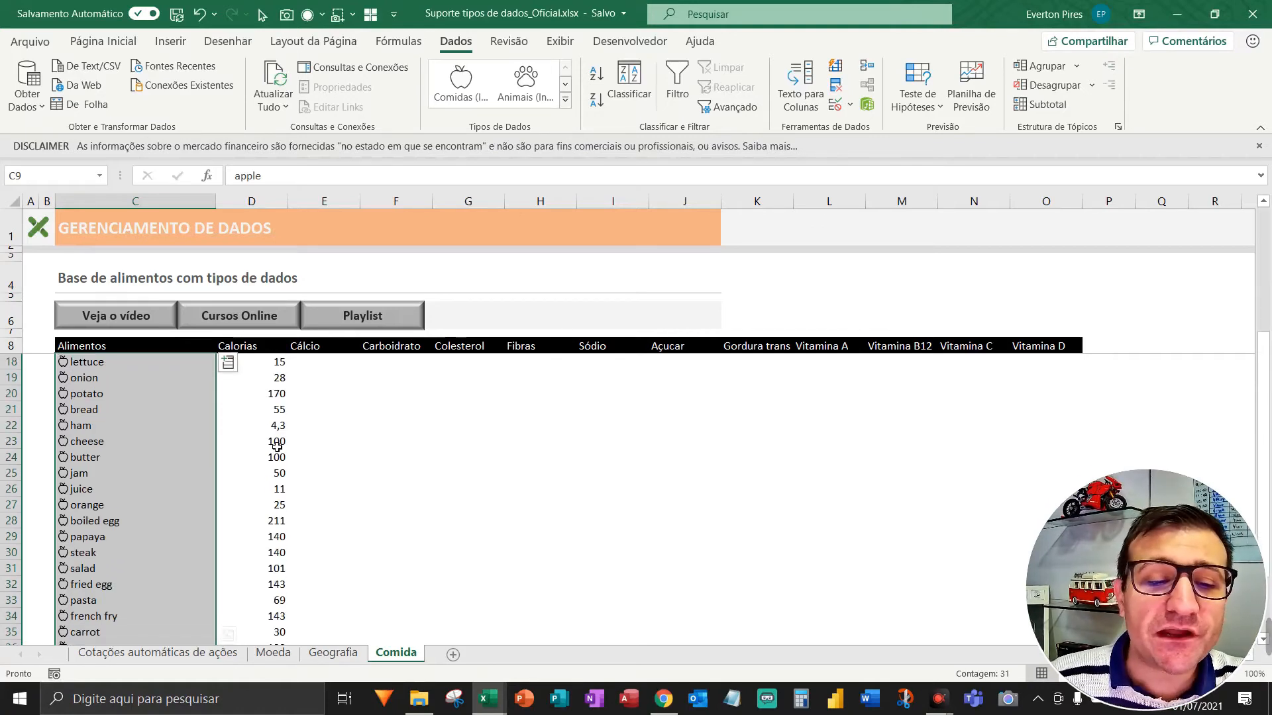
pyautogui.scroll(4, 276, 450)
pyautogui.scroll(3, 276, 450)
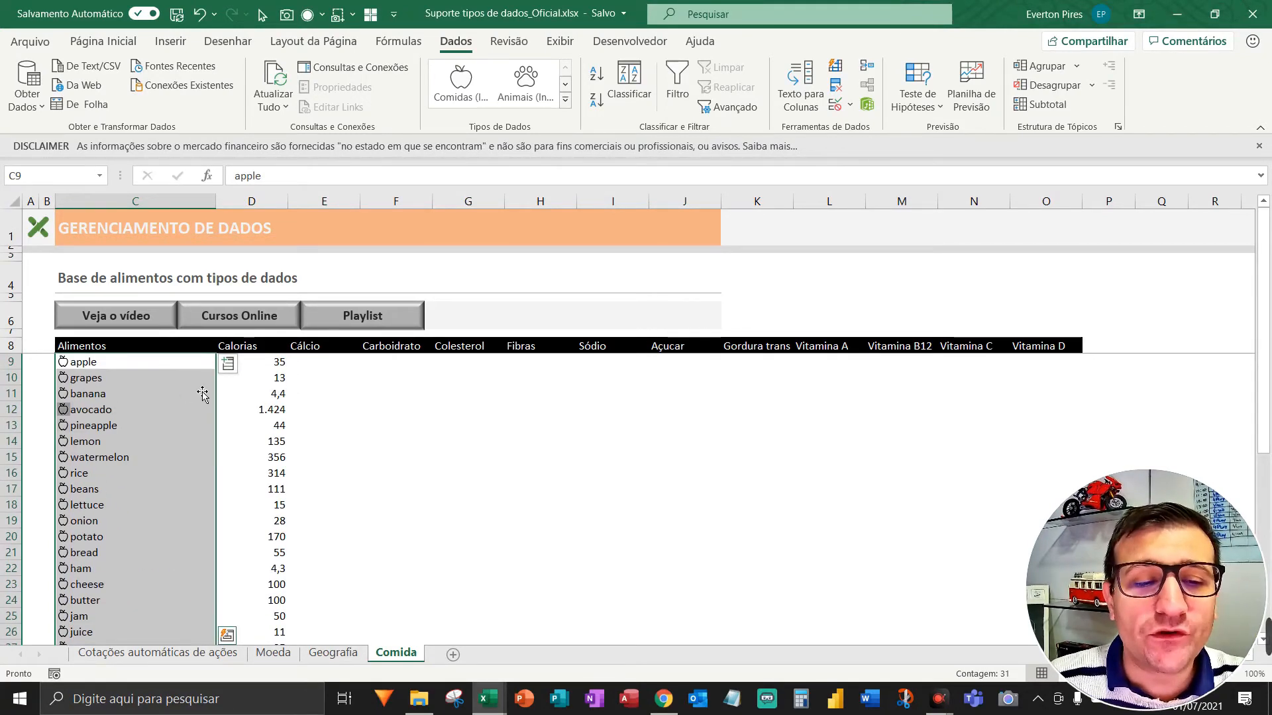
pyautogui.click(237, 369)
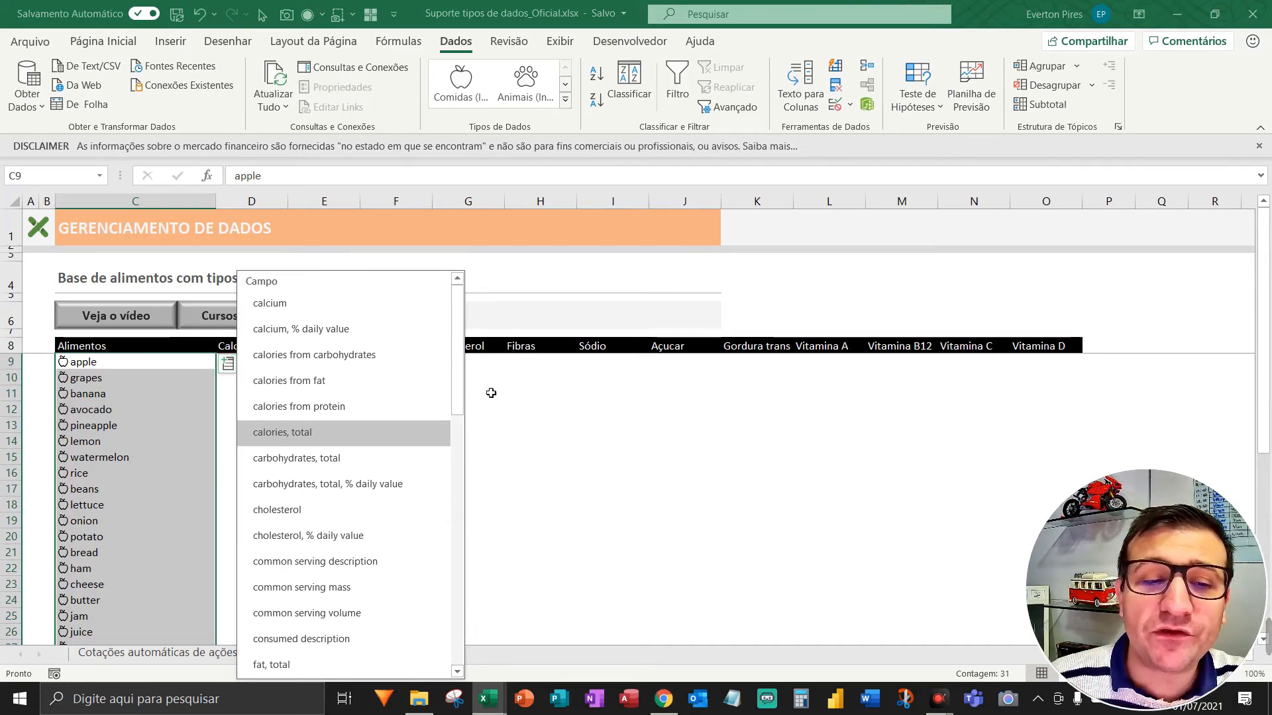
pyautogui.click(318, 433)
pyautogui.click(541, 398)
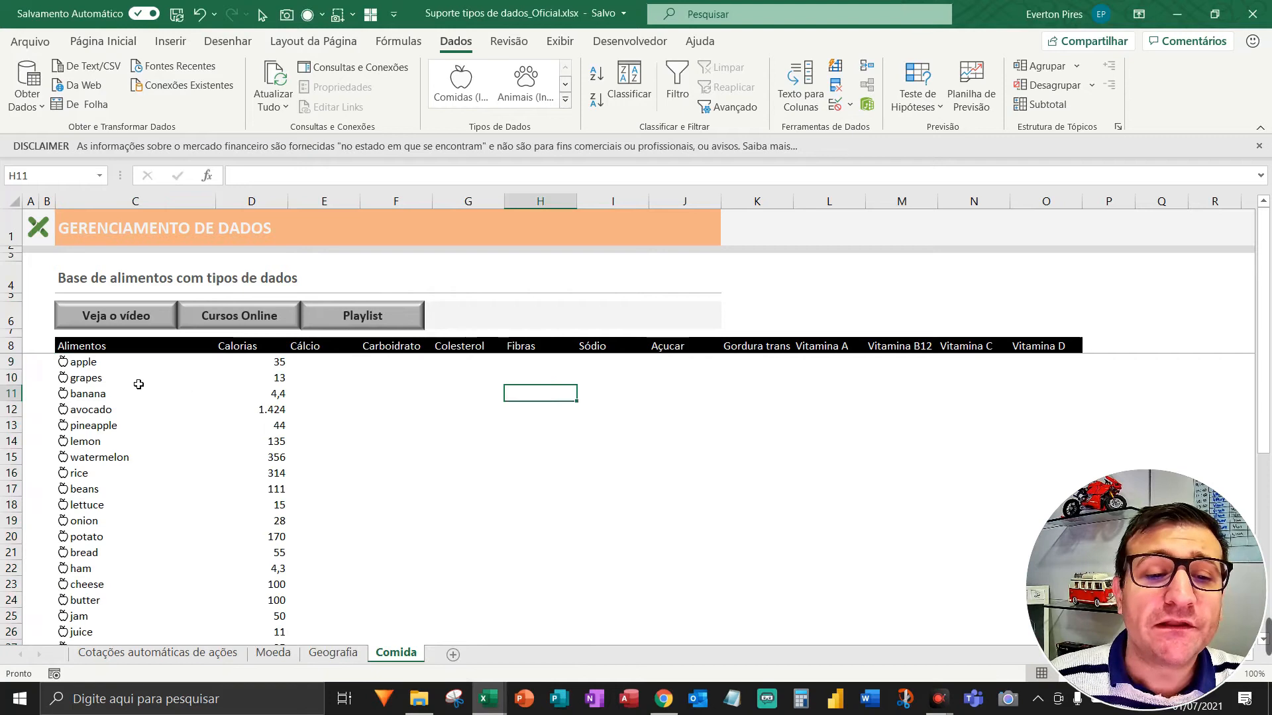
# Extract the "calcium" field for all foods in C9:C39 into the Cálcio column.
pyautogui.click(132, 369)
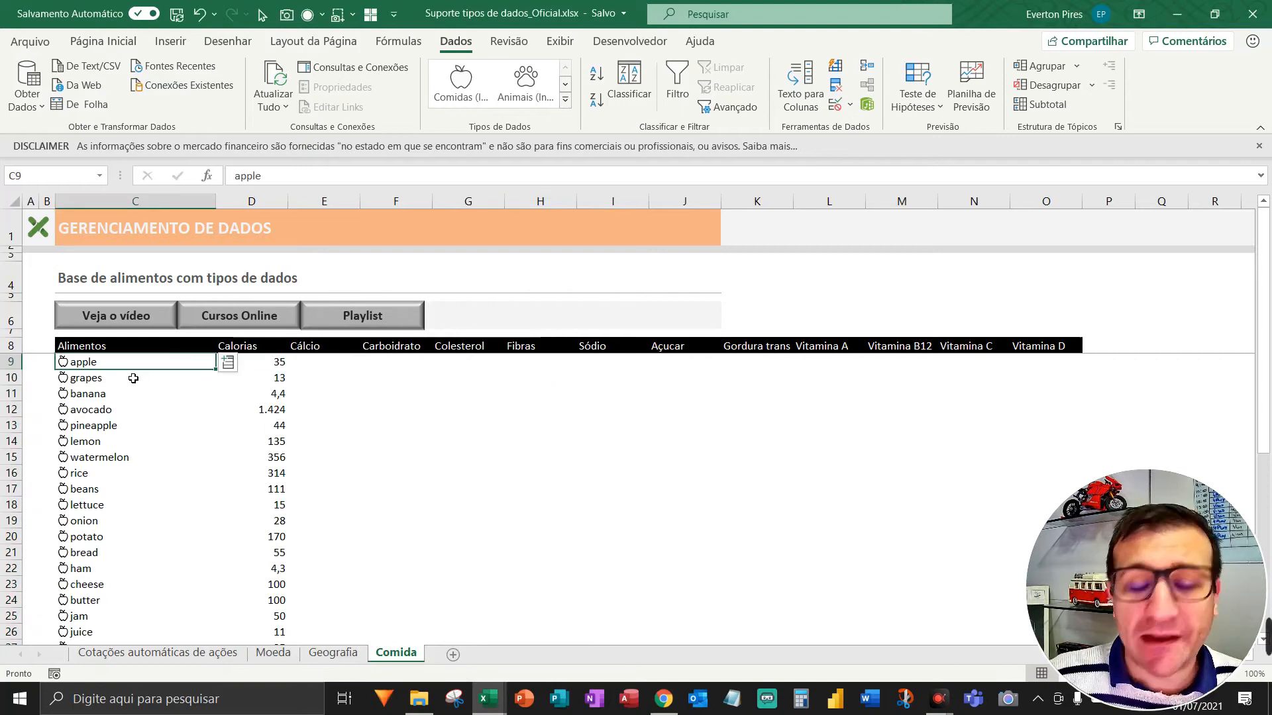
pyautogui.hotkey('ctrl', 'shift', 'Down')
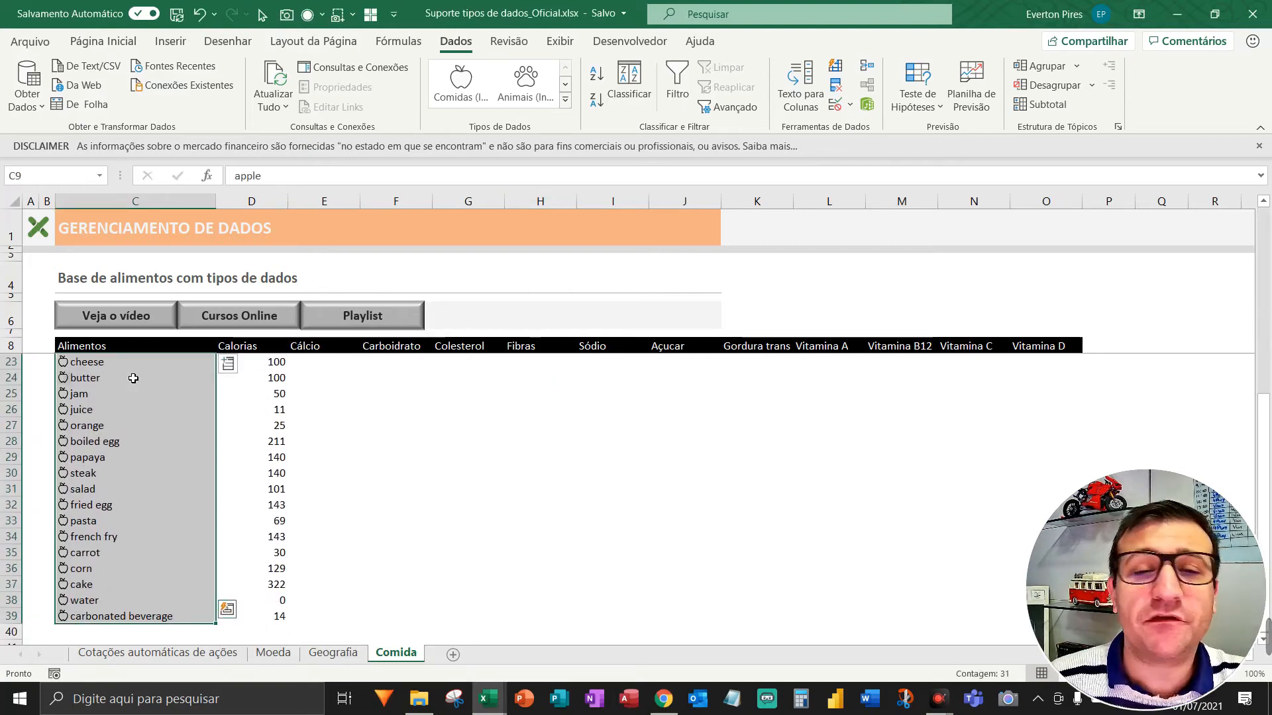
pyautogui.click(235, 371)
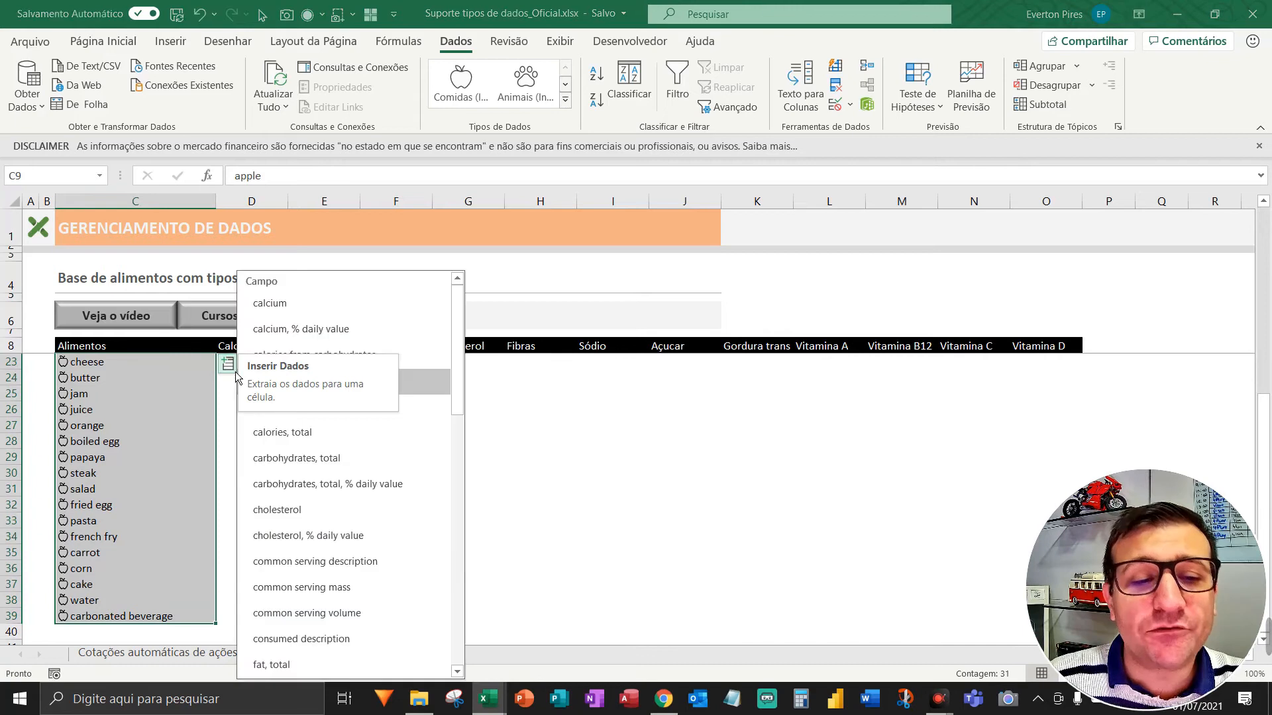
pyautogui.click(300, 308)
pyautogui.scroll(5, 318, 338)
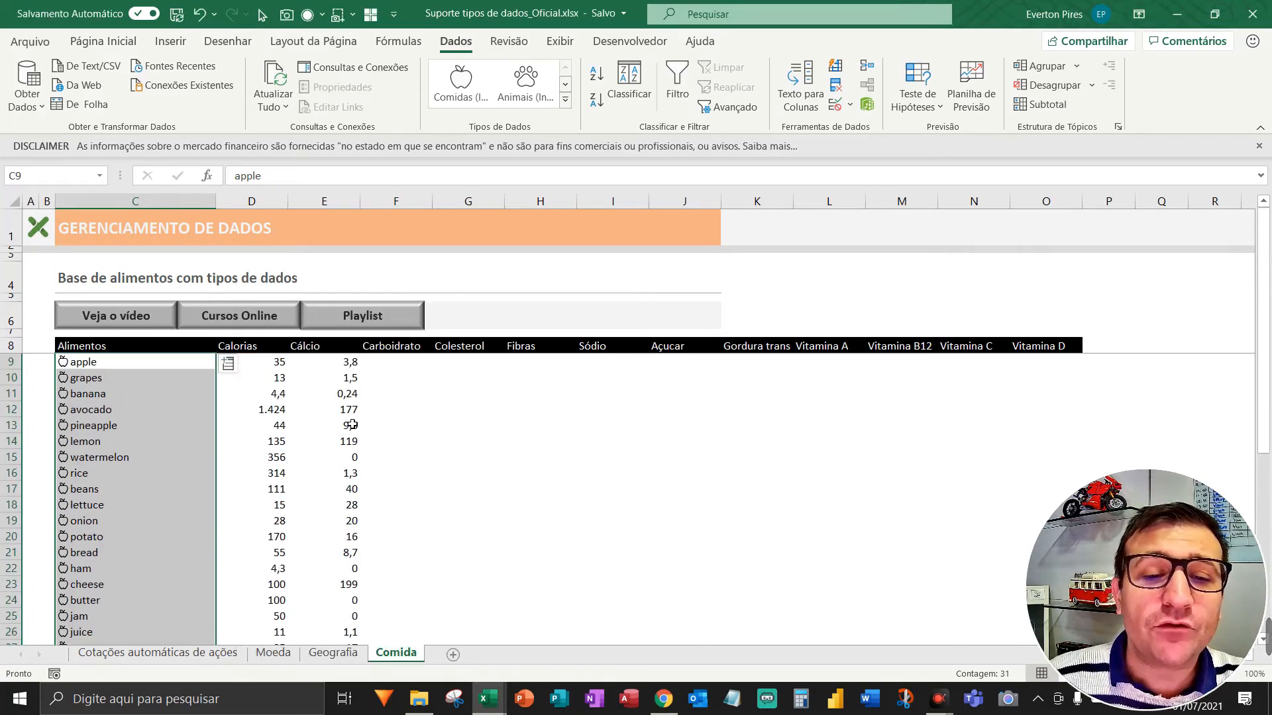
pyautogui.scroll(-1, 351, 425)
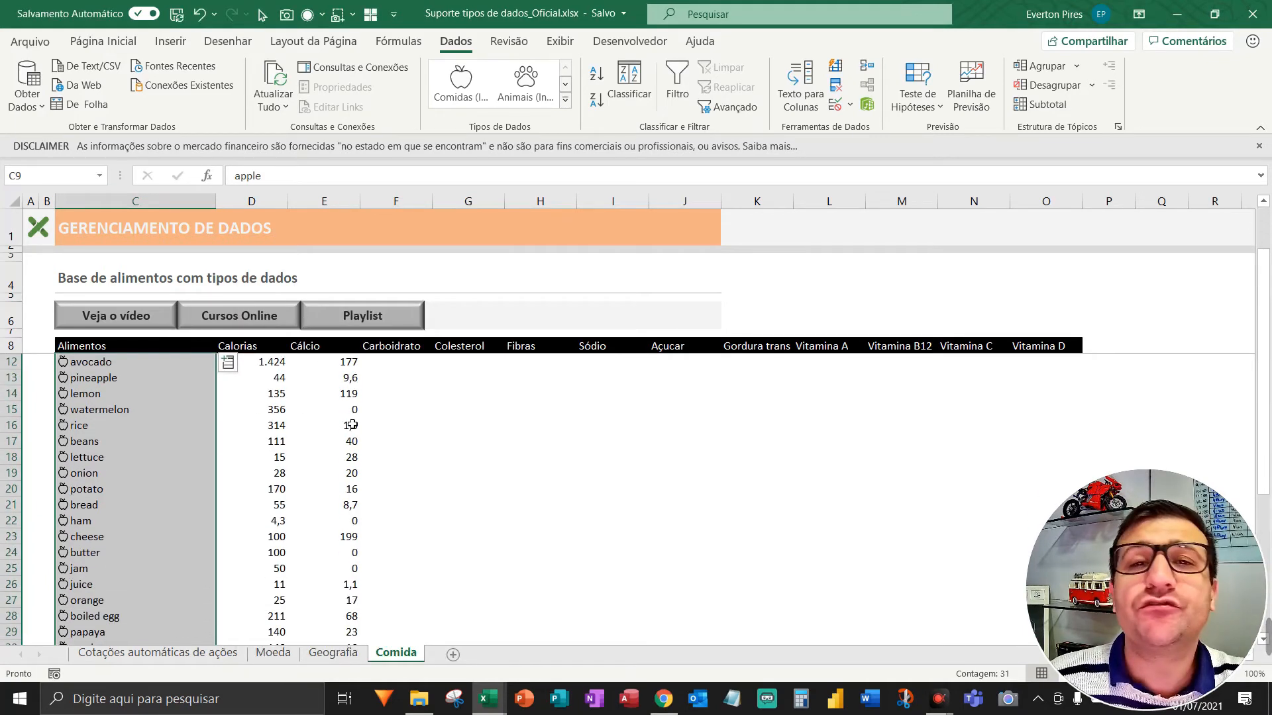
# Extract the "carbohydrates, total" and "cholesterol" fields for all foods into the Carboidrato and Colesterol columns.
pyautogui.click(229, 368)
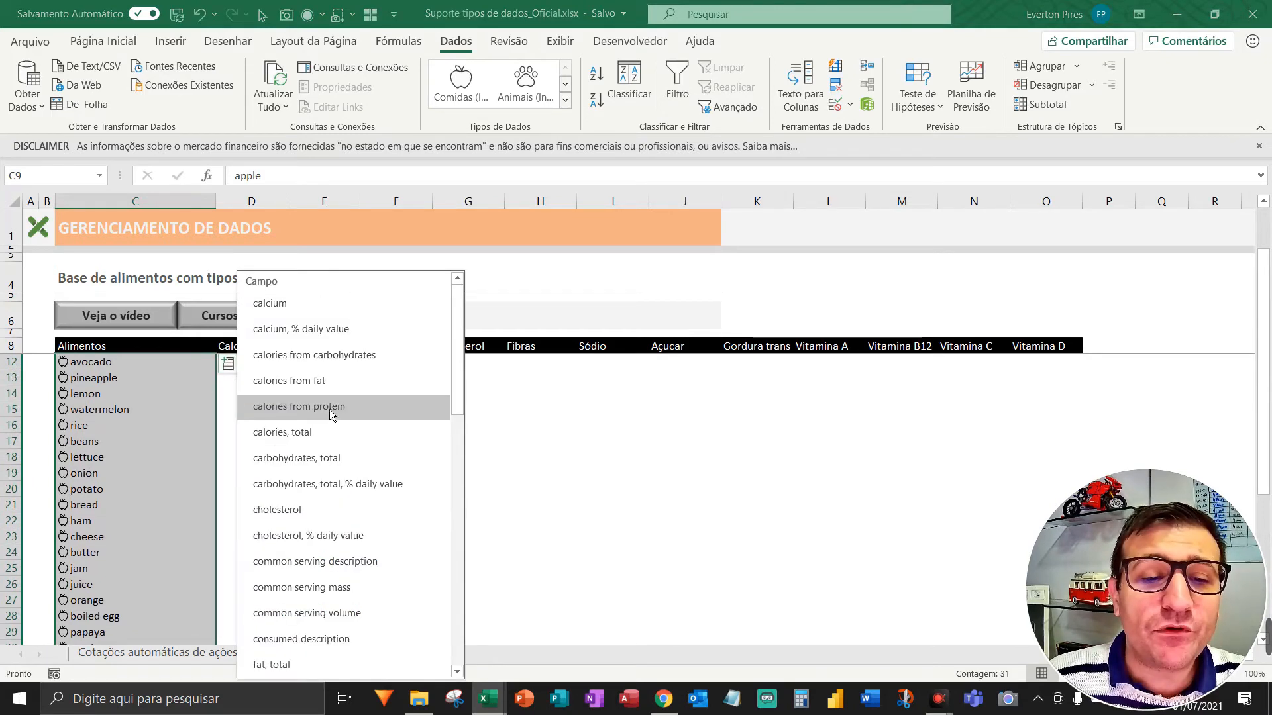
pyautogui.click(308, 461)
pyautogui.scroll(1, 310, 379)
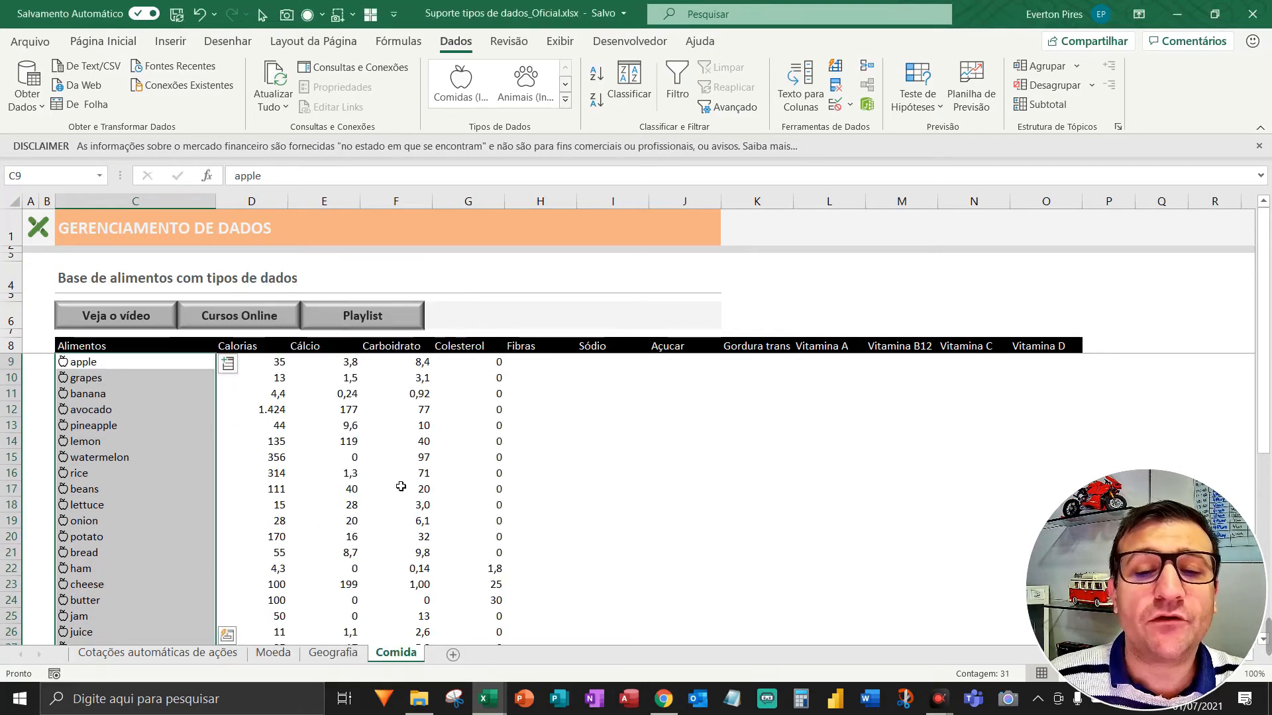
# Extract the "fiber, total" field for all foods into the Fibras column.
pyautogui.click(228, 364)
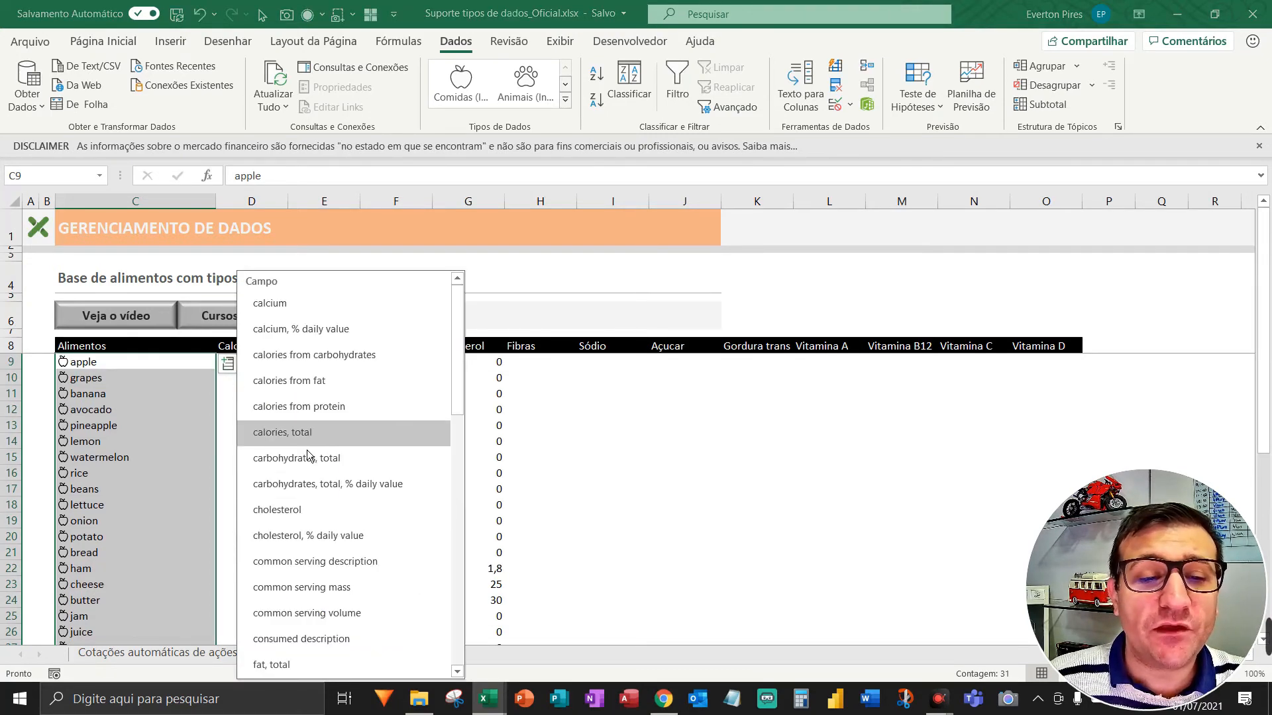
pyautogui.scroll(-2, 307, 443)
pyautogui.scroll(-2, 306, 442)
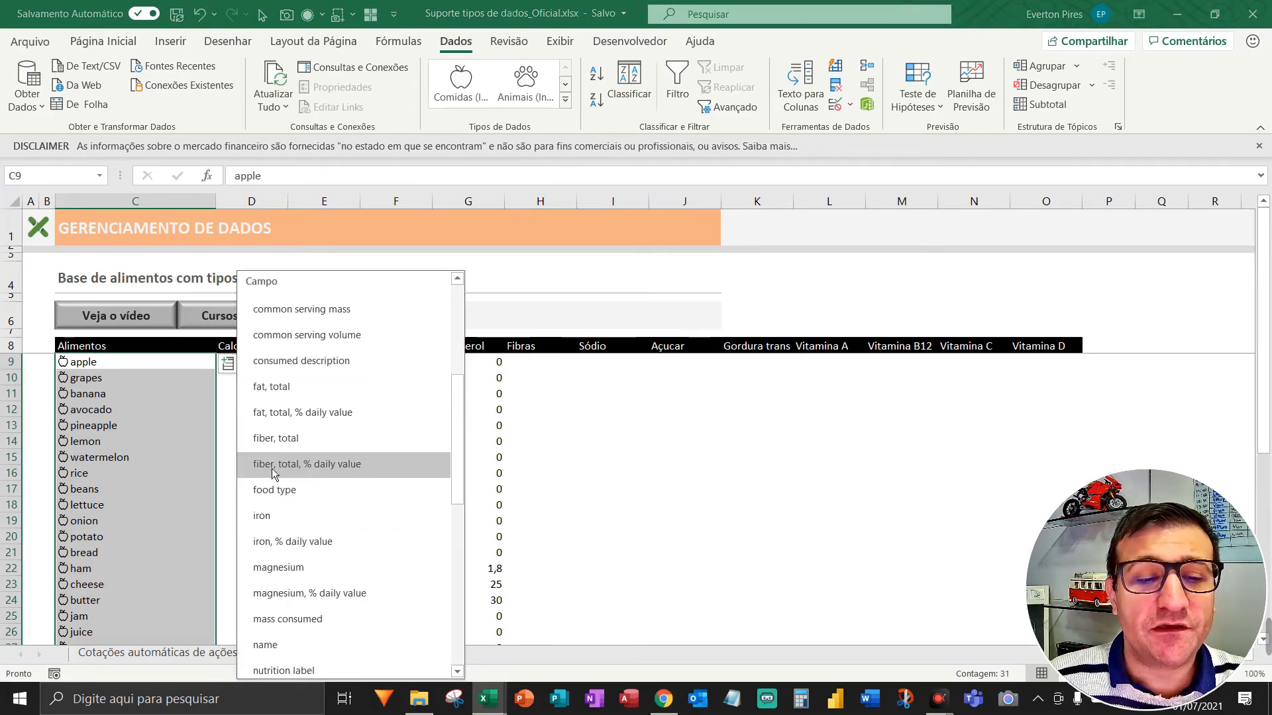
pyautogui.click(293, 448)
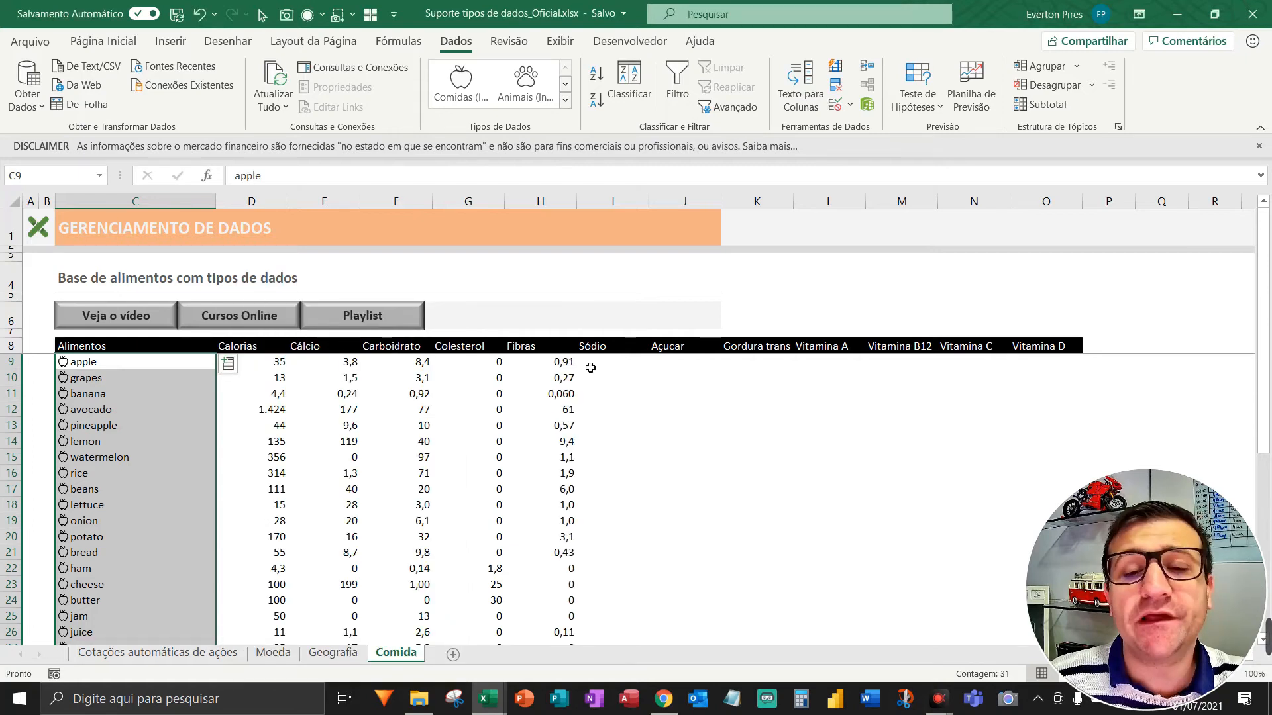
# Extract the "sodium" and "sugar, total" fields for all foods into the Sódio and Açucar columns.
pyautogui.click(228, 364)
pyautogui.scroll(-3, 347, 439)
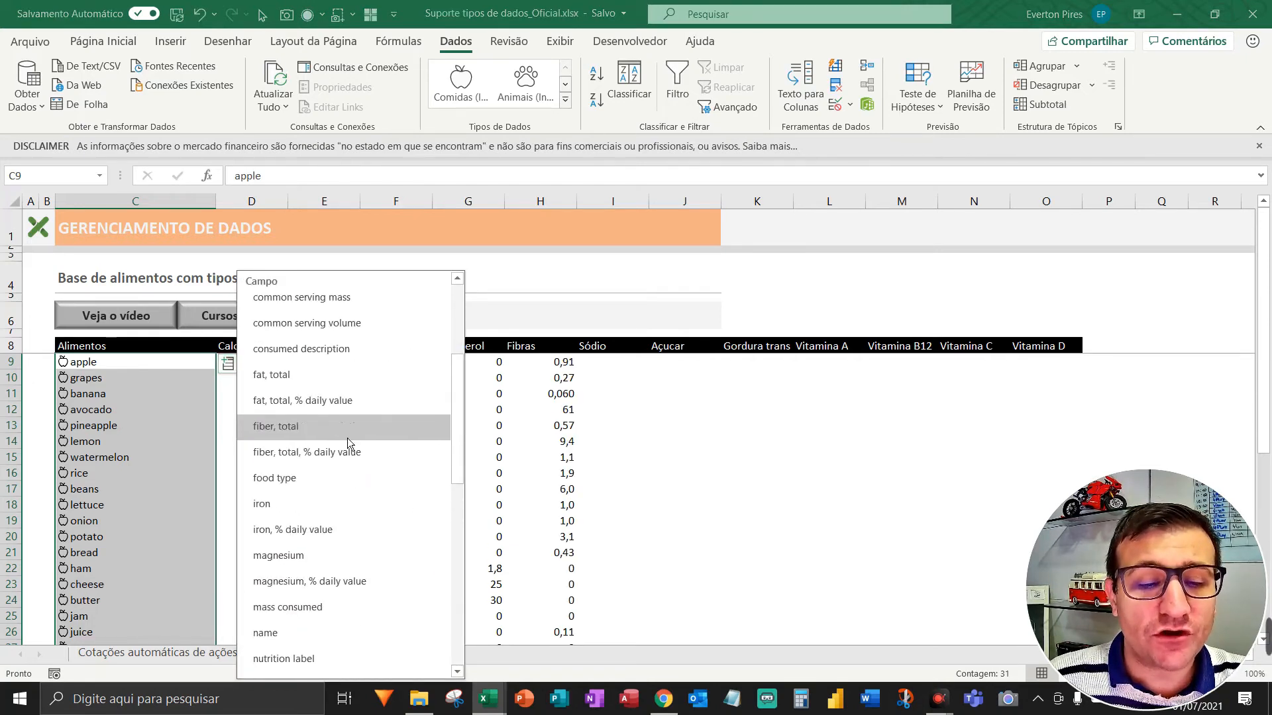
pyautogui.scroll(-6, 348, 438)
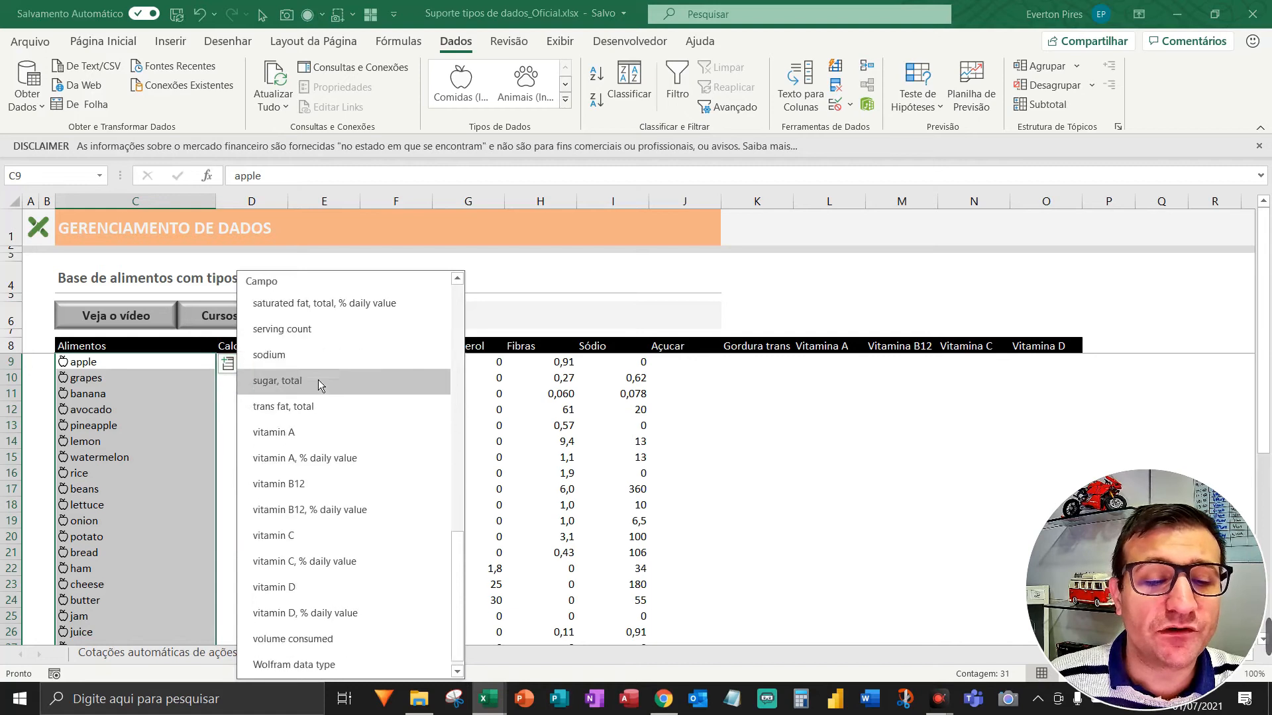
pyautogui.click(294, 388)
# Extract the "fat, total" field for all foods into the Gordura trans column.
pyautogui.click(228, 363)
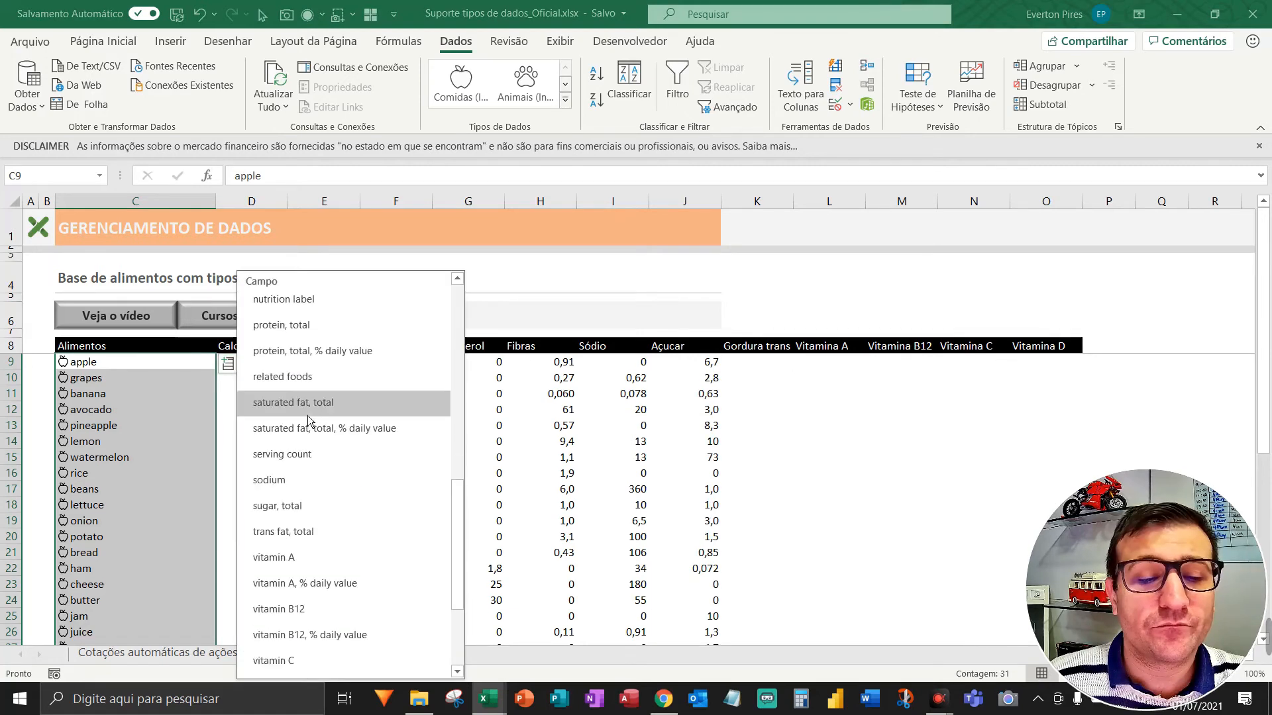
pyautogui.scroll(-2, 320, 415)
pyautogui.scroll(3, 321, 415)
pyautogui.click(293, 372)
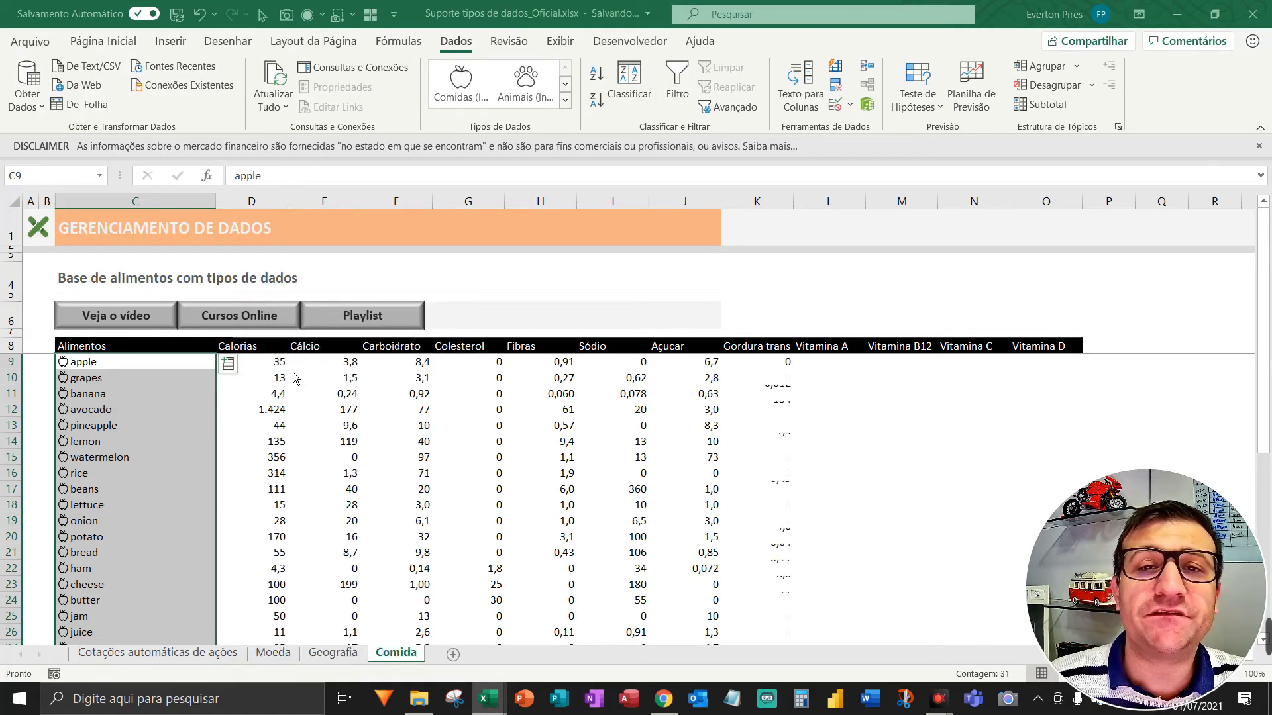
# Extract the "vitamin A" and "vitamin B12" fields for all foods into the Vitamina A and Vitamina B12 columns.
pyautogui.click(229, 365)
pyautogui.scroll(-10, 337, 474)
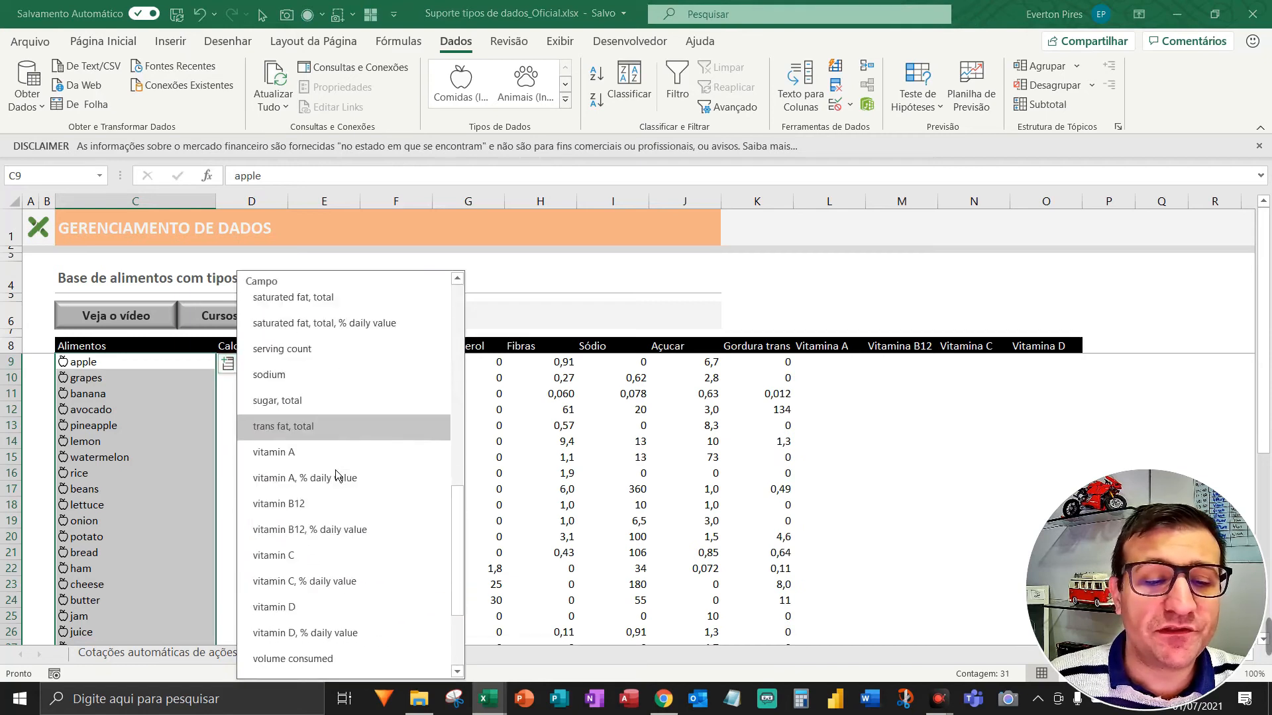
pyautogui.click(285, 453)
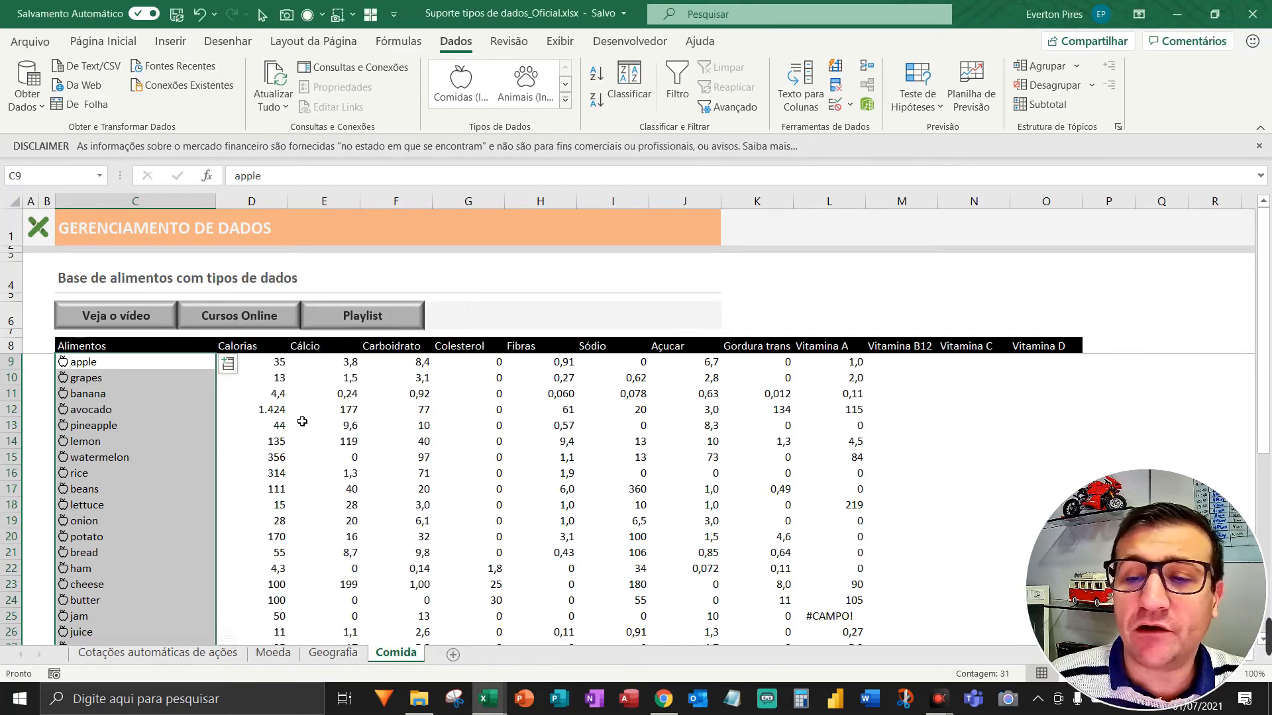
pyautogui.click(228, 364)
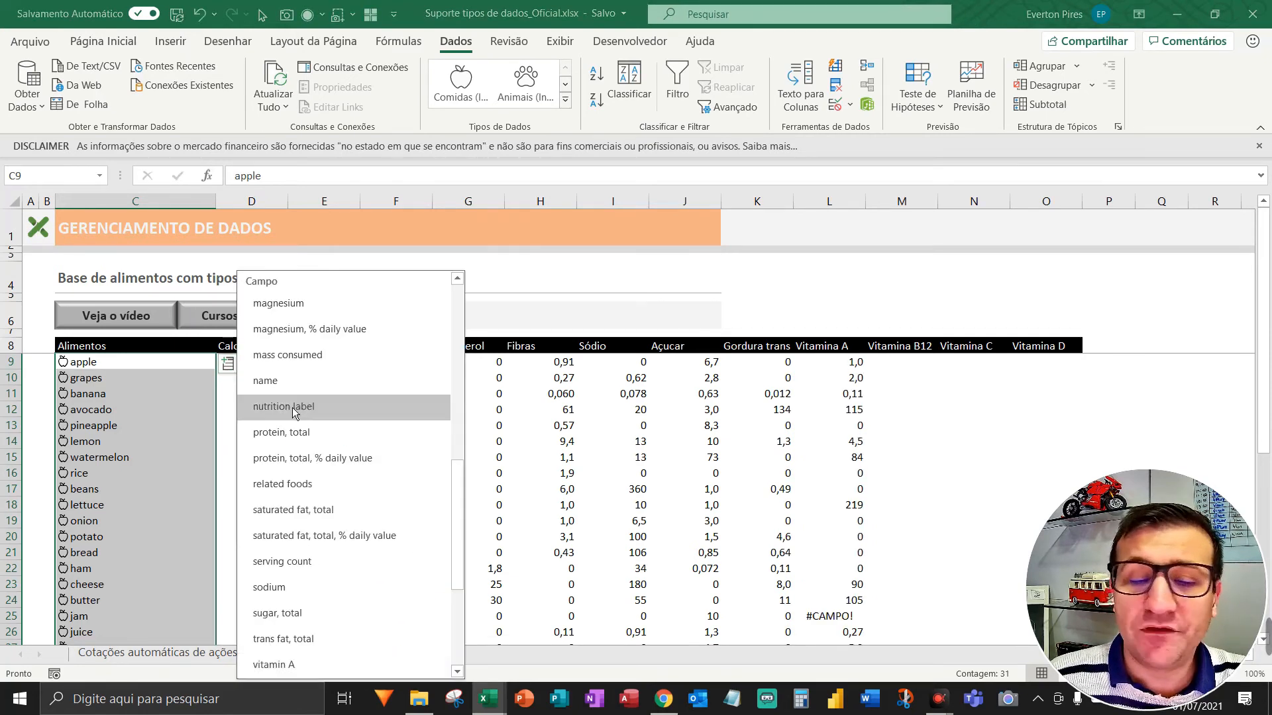
pyautogui.scroll(-5, 308, 426)
pyautogui.click(286, 485)
# Extract the "vitamin C" and "vitamin D" fields for all foods into the Vitamina C and Vitamina D columns.
pyautogui.click(227, 364)
pyautogui.scroll(-5, 284, 440)
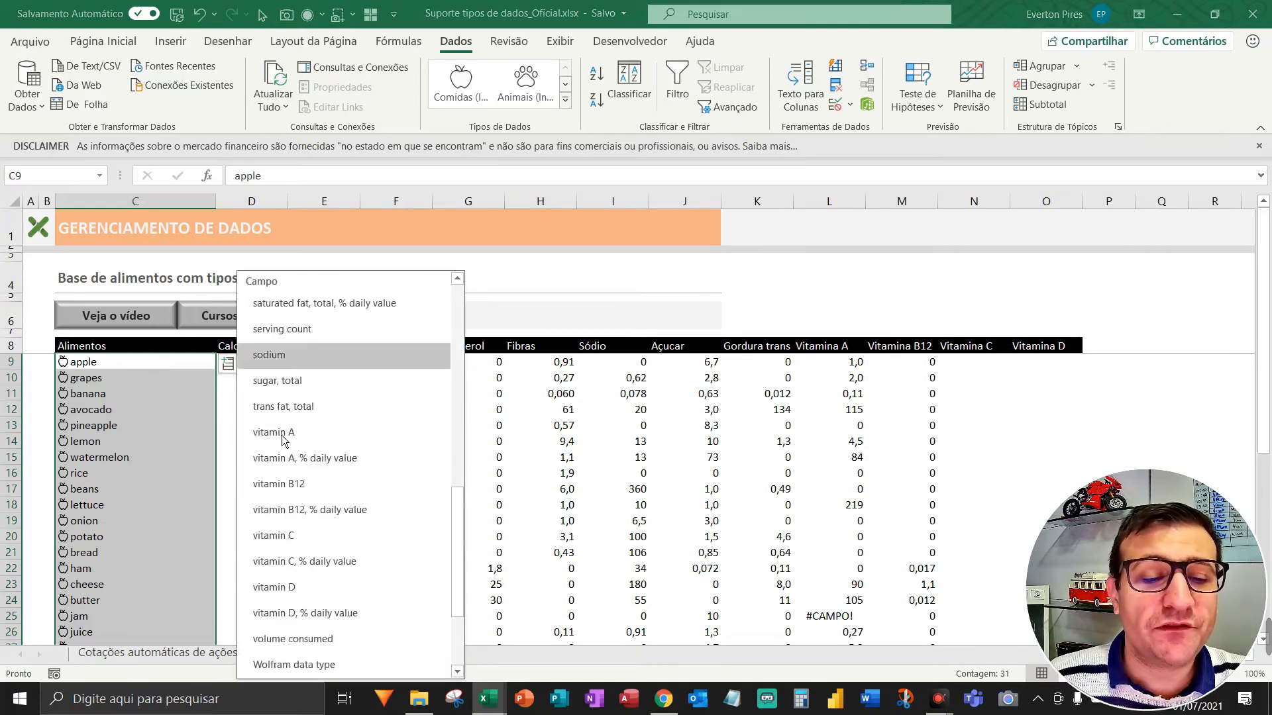
pyautogui.click(292, 542)
pyautogui.click(228, 364)
pyautogui.scroll(-5, 272, 404)
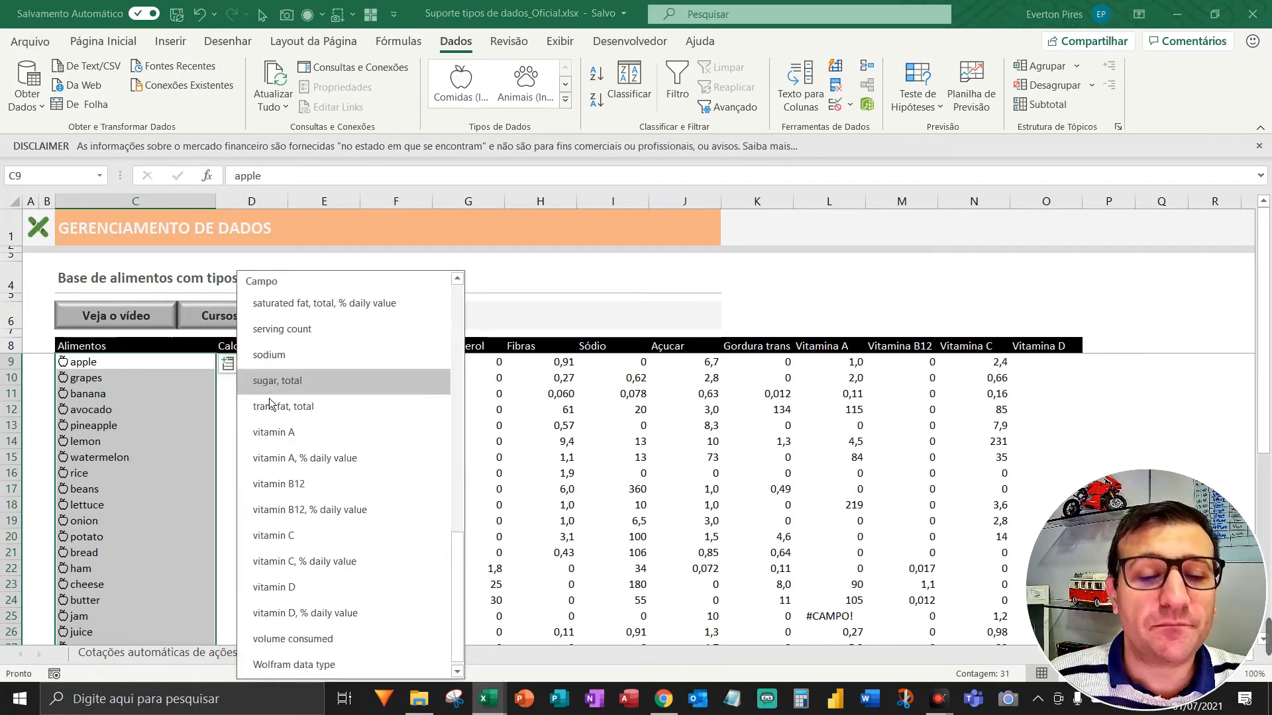
pyautogui.click(292, 587)
# Review the nutrient values across the rows of the food table.
pyautogui.click(404, 462)
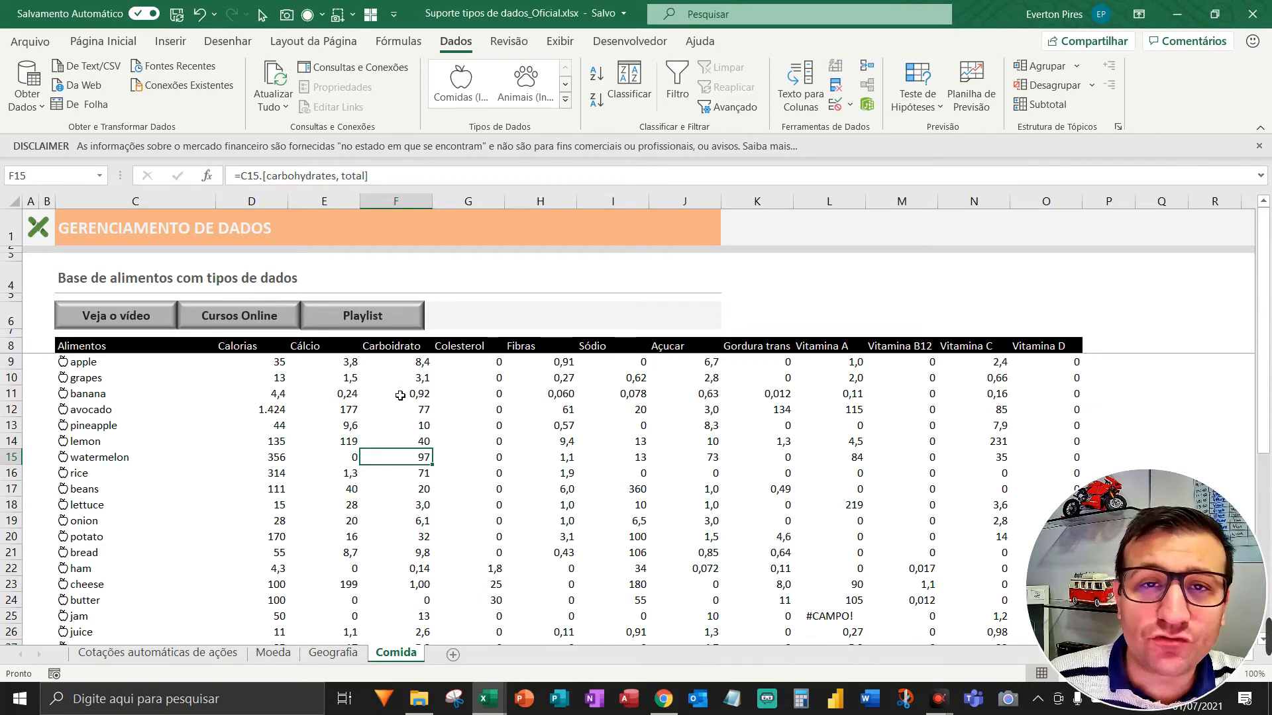
pyautogui.scroll(-3, 392, 483)
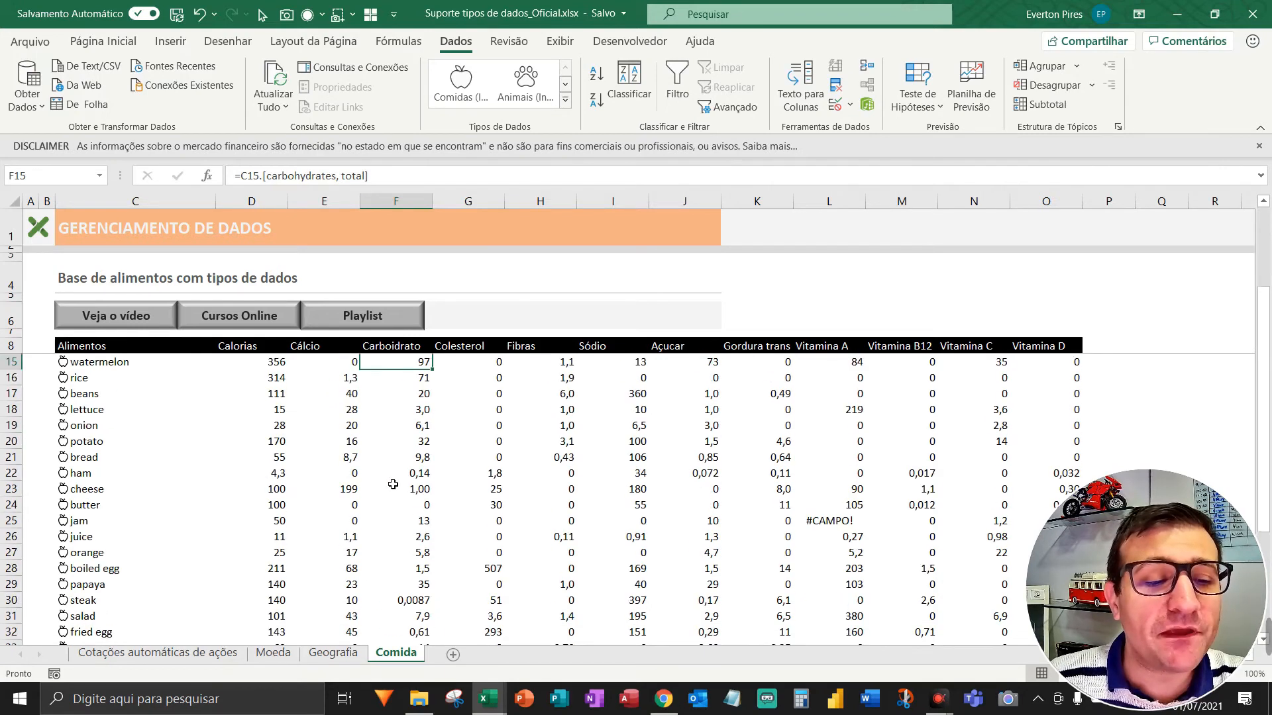
pyautogui.scroll(3, 279, 474)
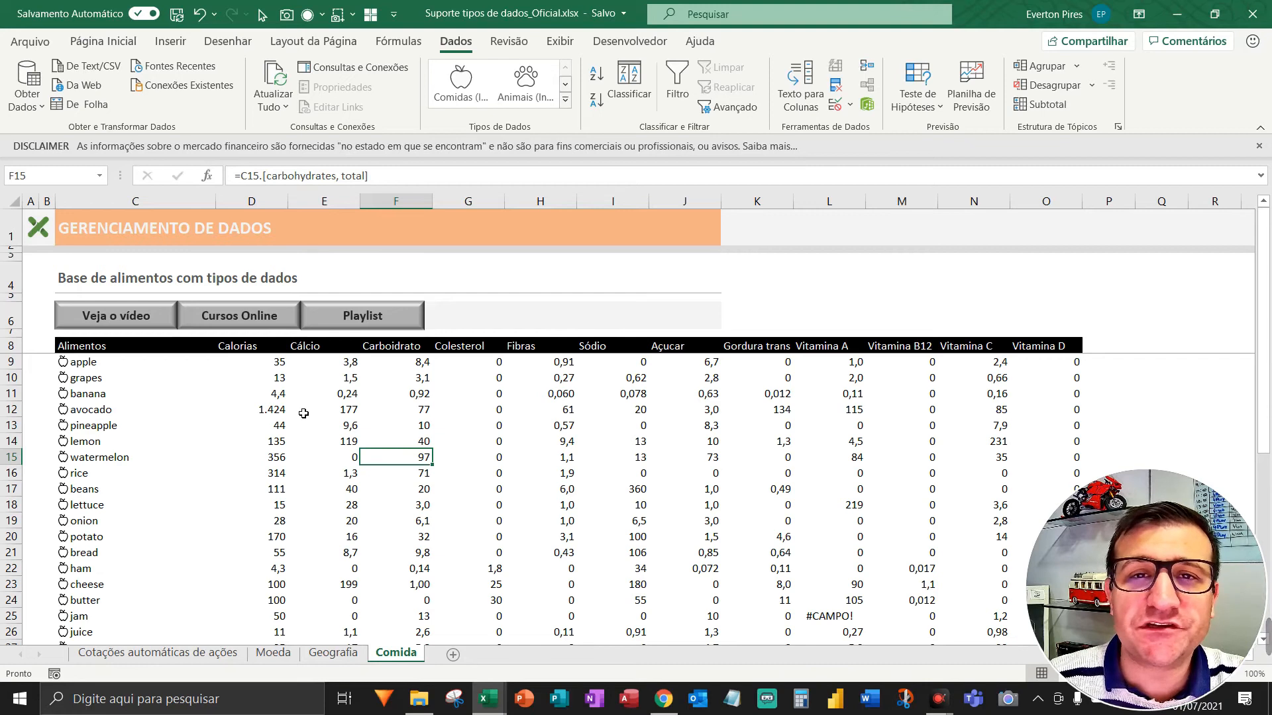
# Examine the data type options offered for the avocado cell C12, without applying any.
pyautogui.rightClick(101, 412)
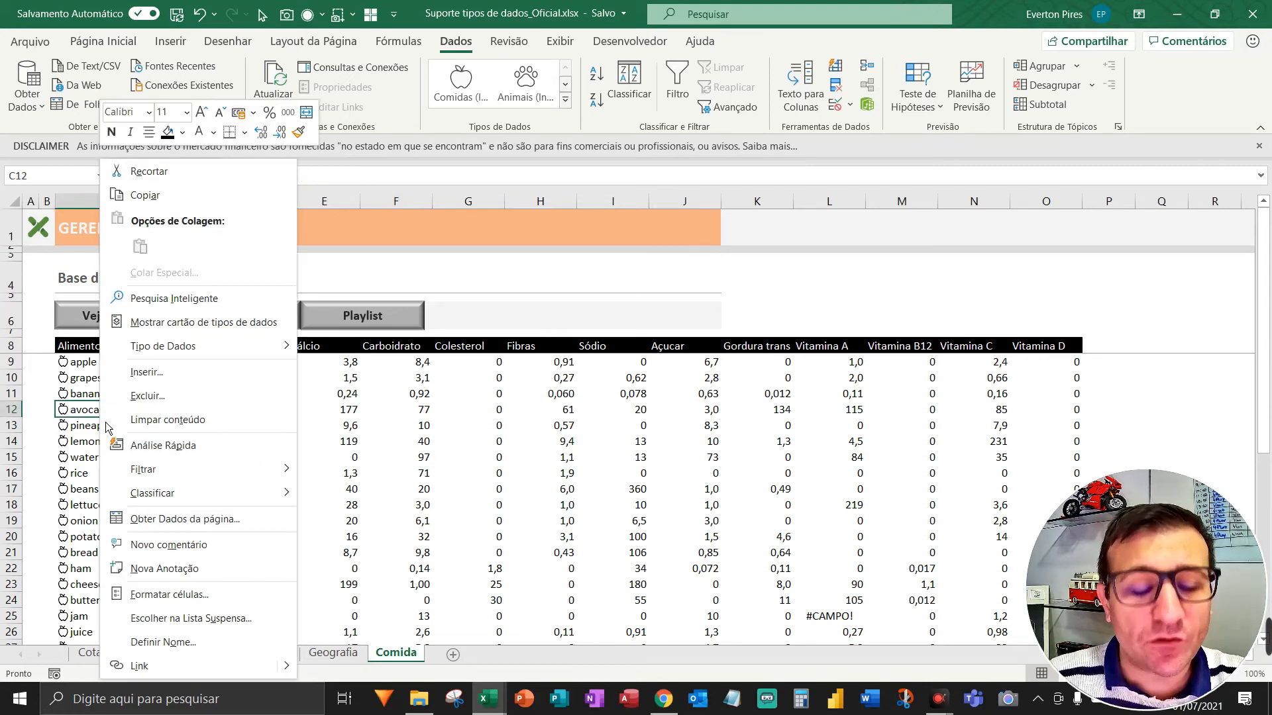
pyautogui.moveTo(245, 352)
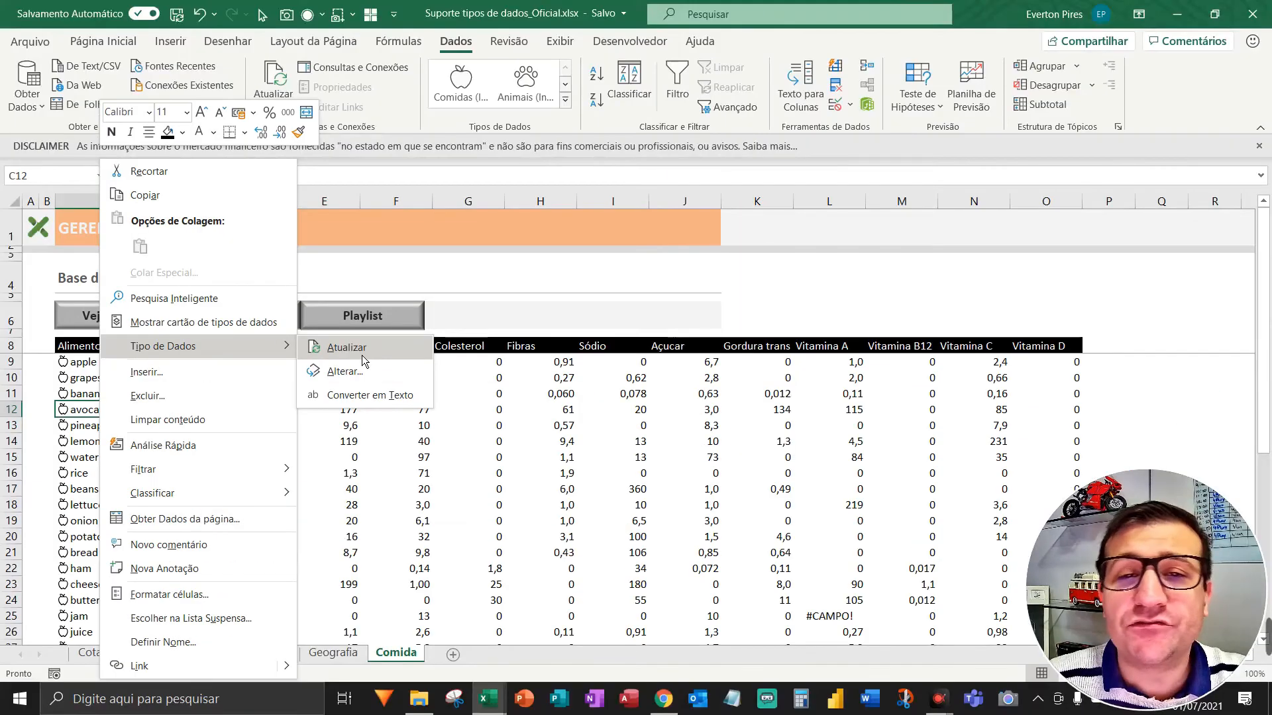
pyautogui.click(836, 309)
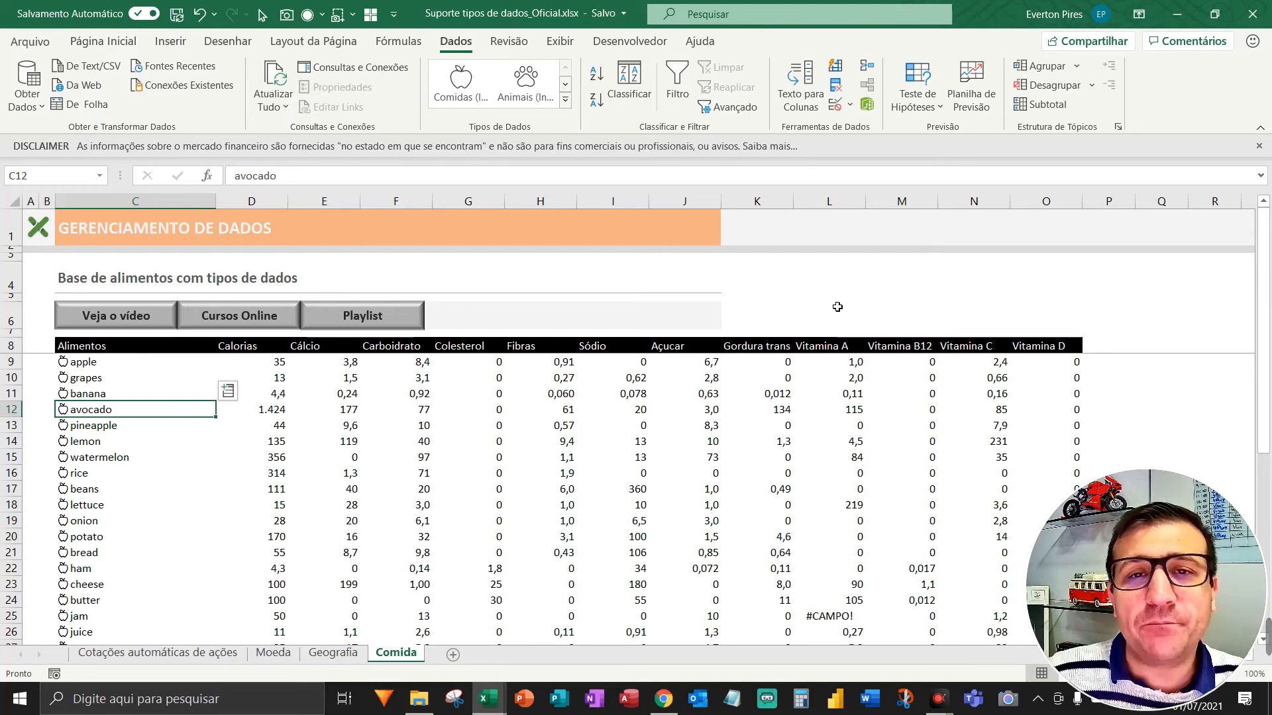
# Refresh the data type of the avocado cell C12.
pyautogui.rightClick(97, 415)
pyautogui.moveTo(201, 348)
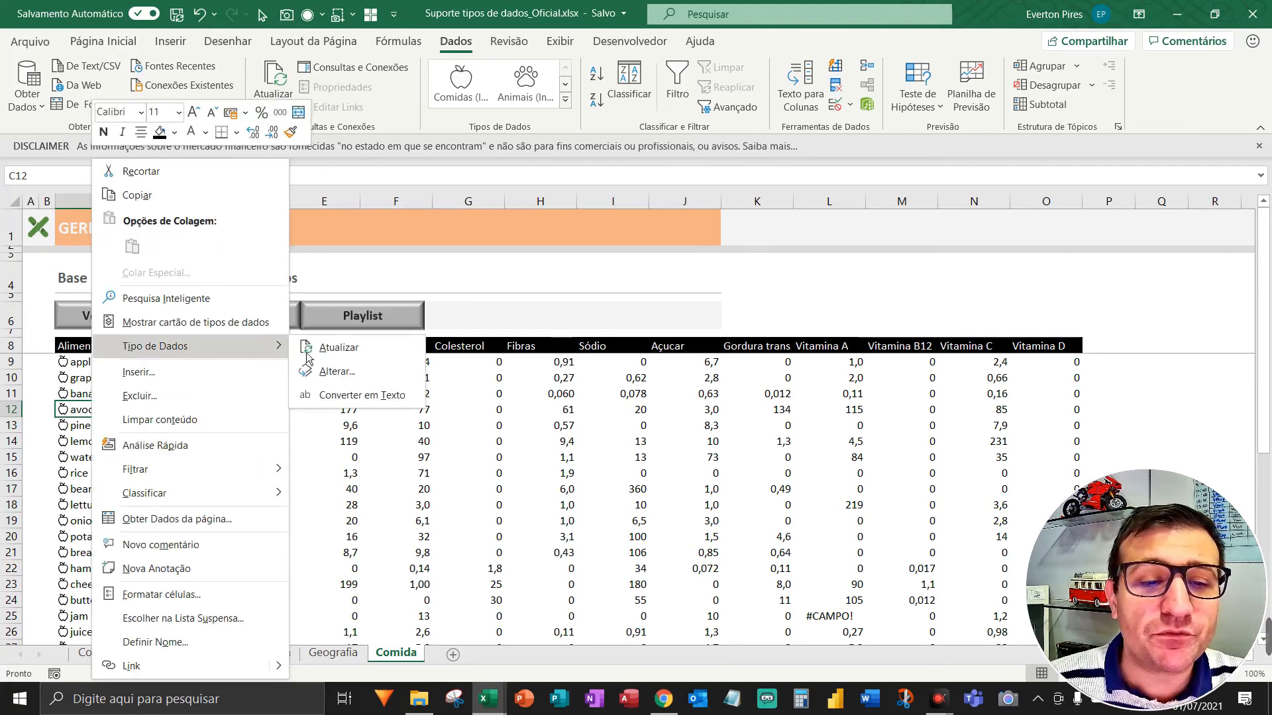
pyautogui.click(351, 351)
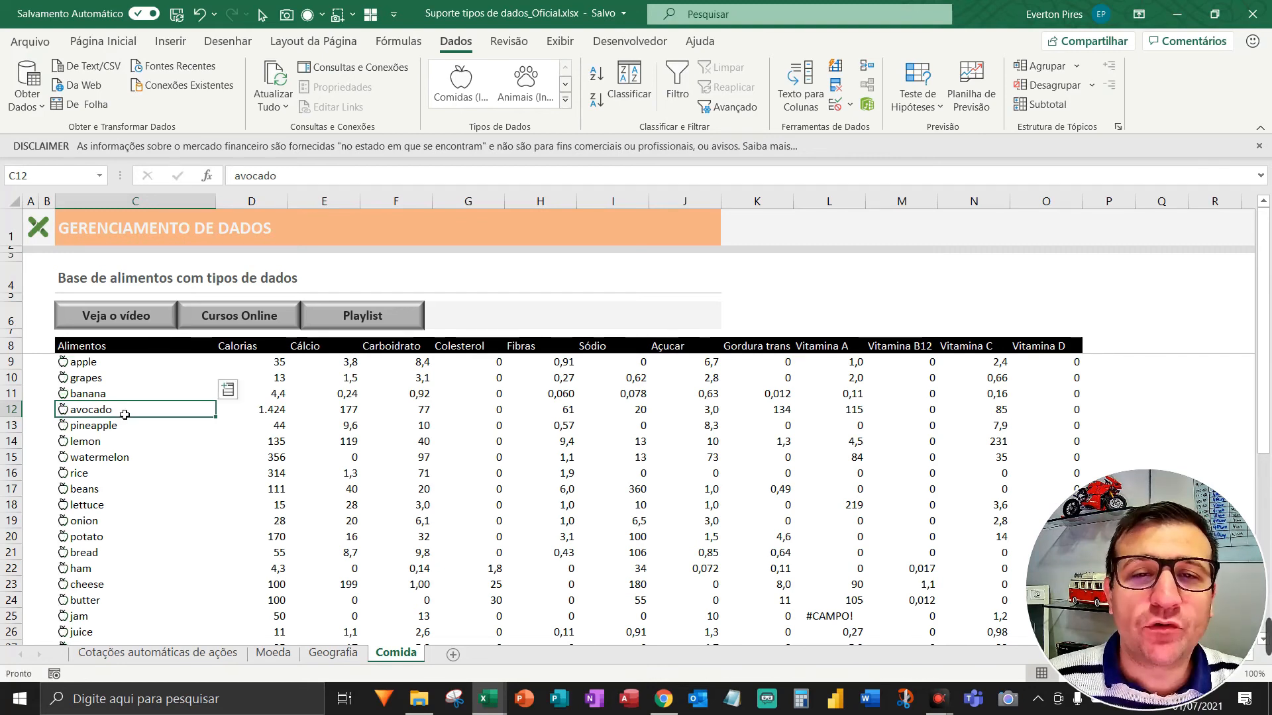
# Examine the banana entry in C11 and the formula behind its Calorias value in D11.
pyautogui.click(110, 396)
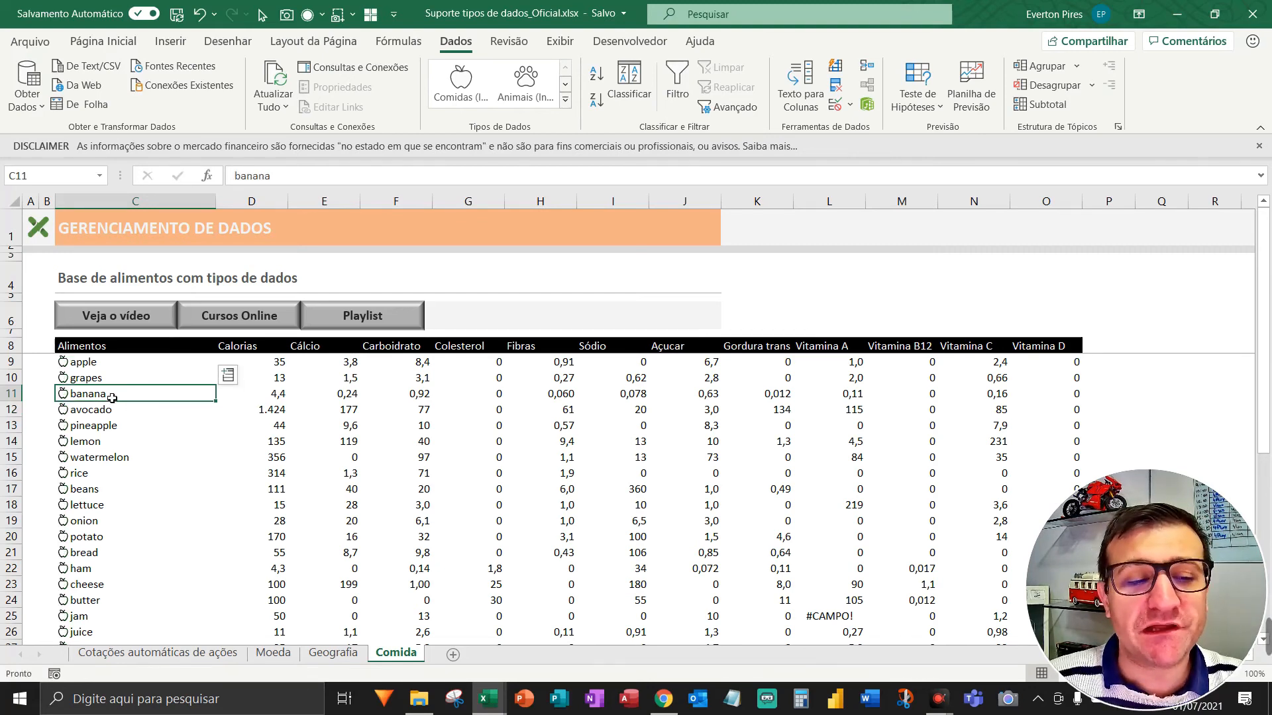
pyautogui.press('F5')
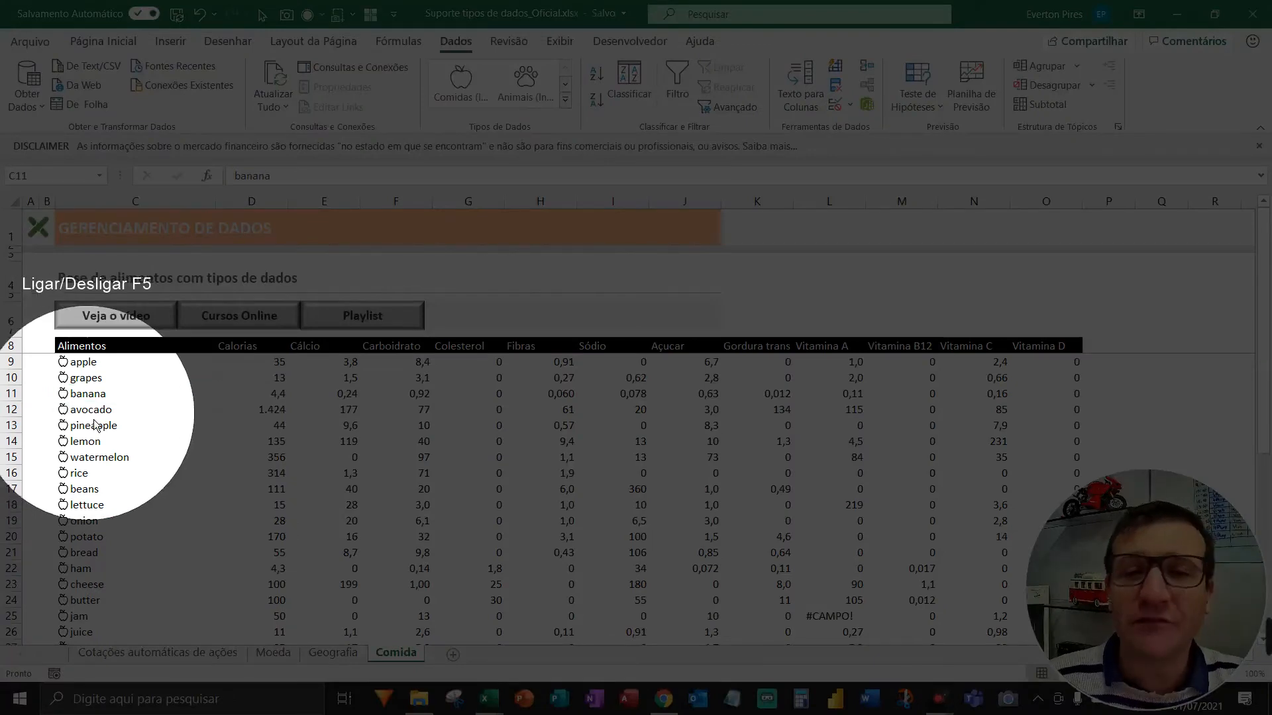
pyautogui.press('F5')
pyautogui.click(277, 397)
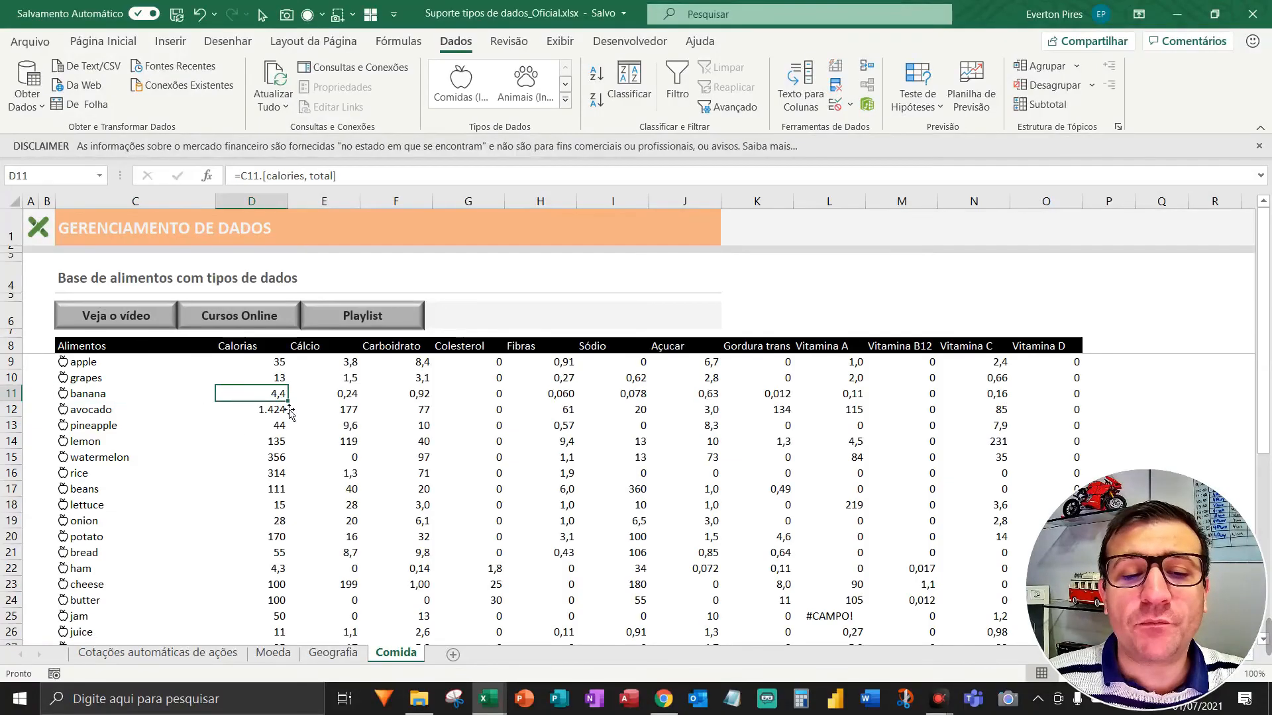
pyautogui.press('F5')
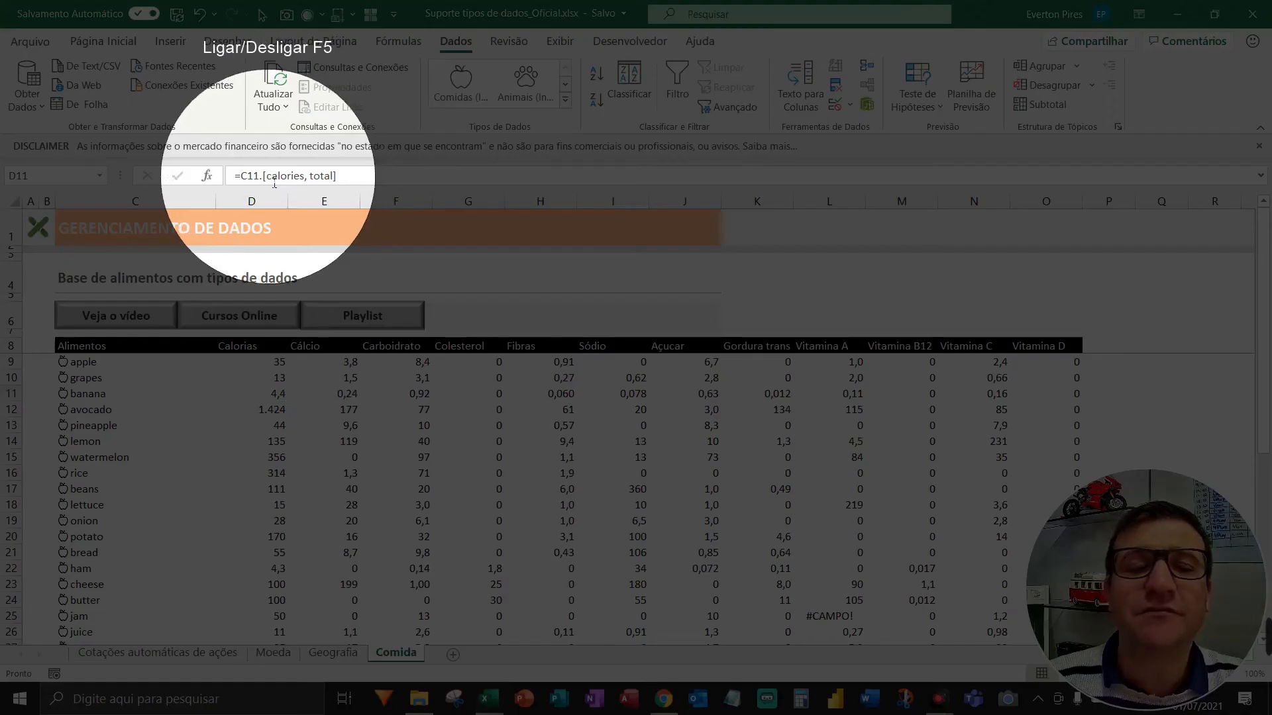
pyautogui.press('F5')
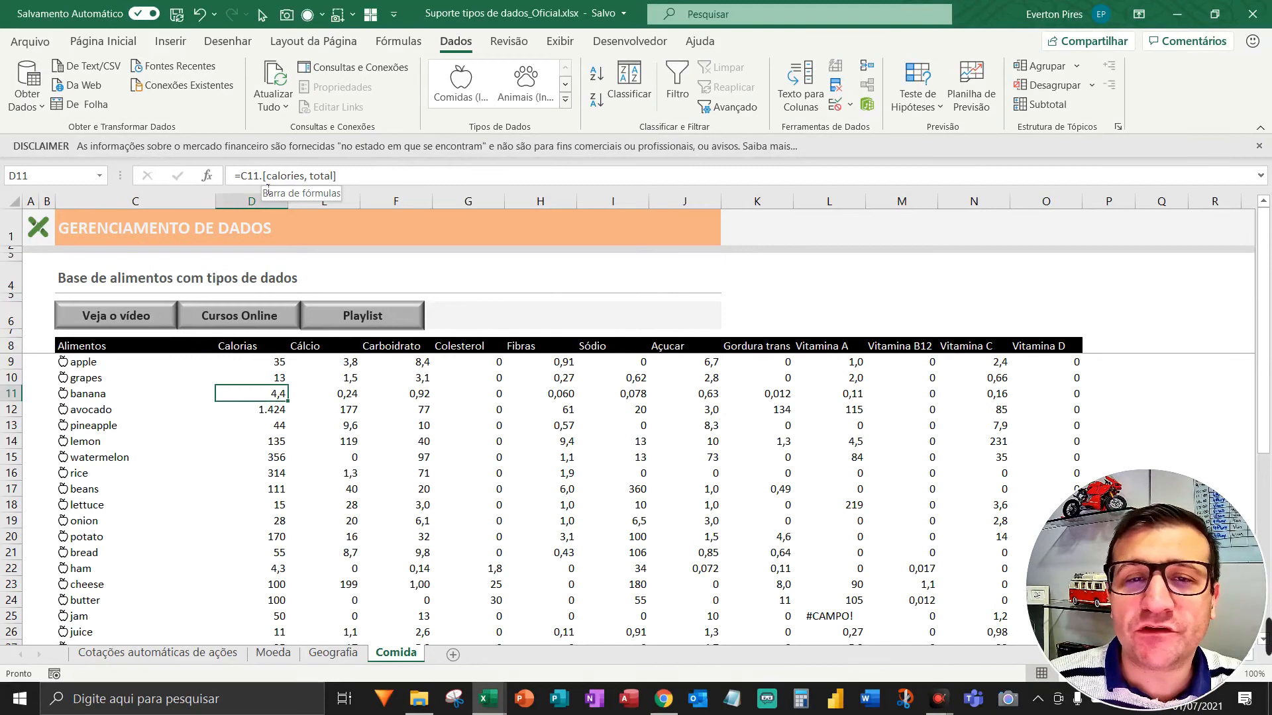
# Convert all the food data types in the Alimentos column, from C9 down to C39, back to plain text.
pyautogui.click(117, 365)
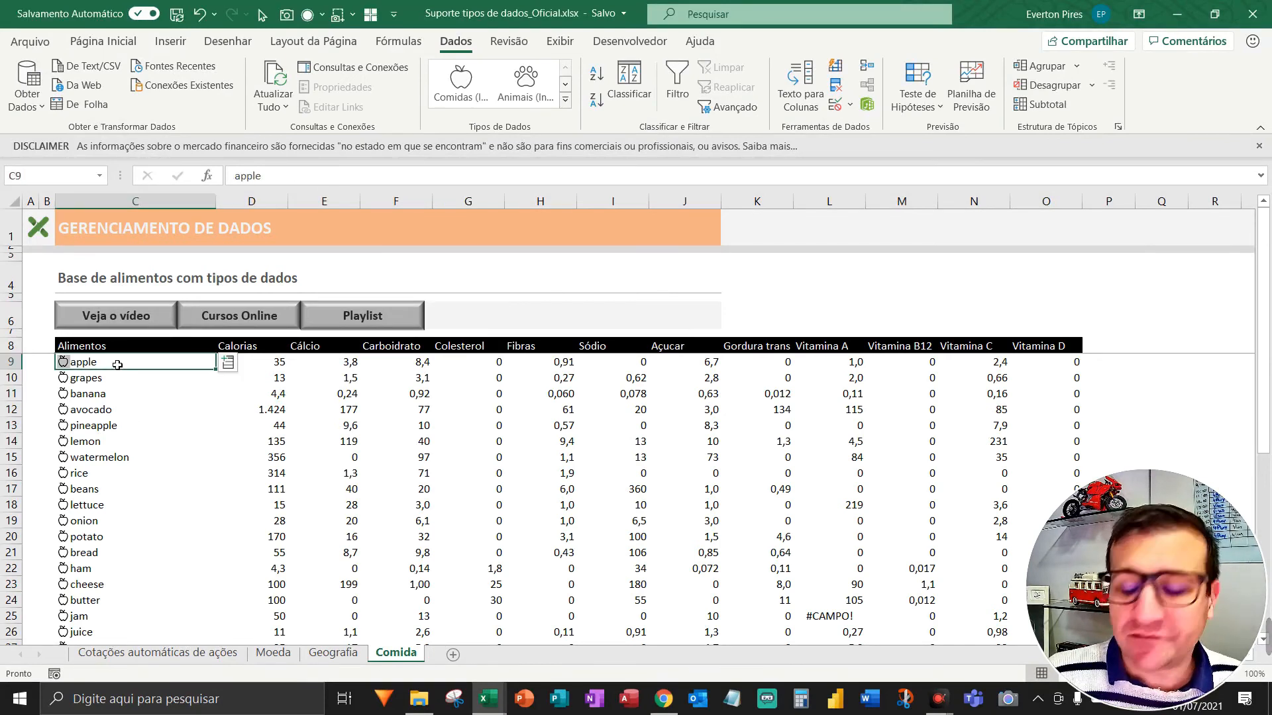
pyautogui.hotkey('ctrl', 'shift', 'Down')
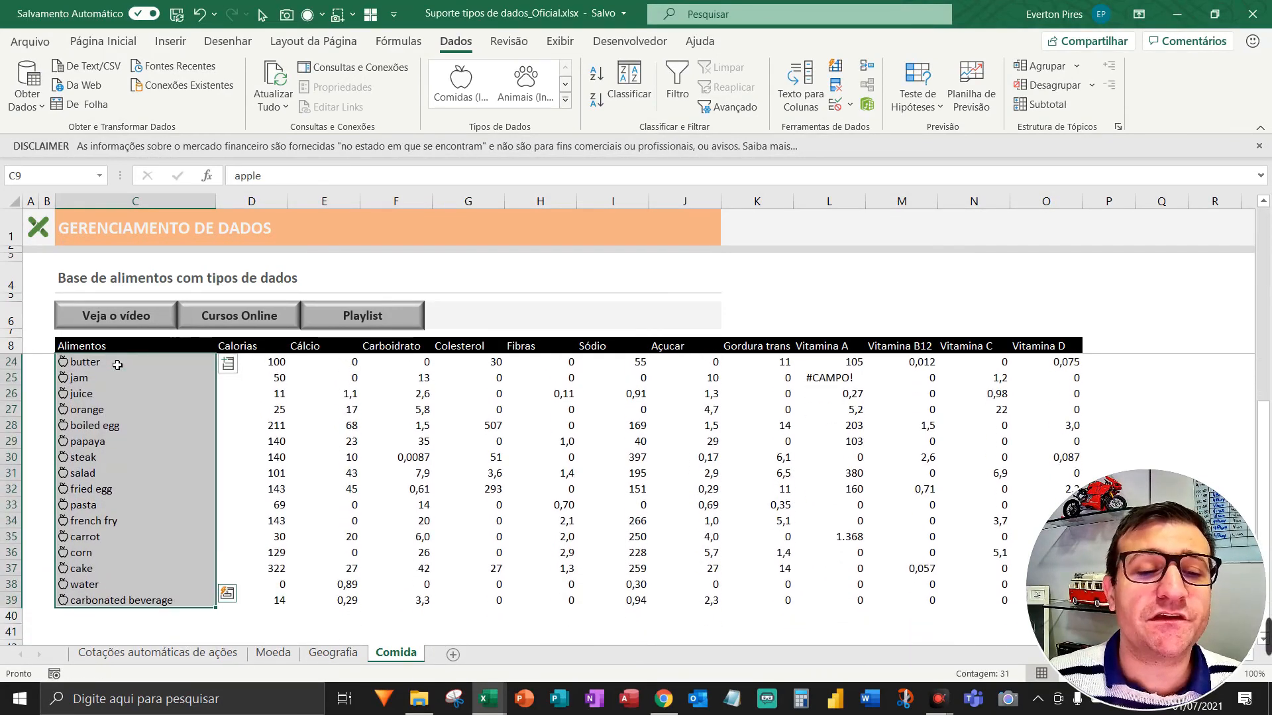
pyautogui.rightClick(121, 395)
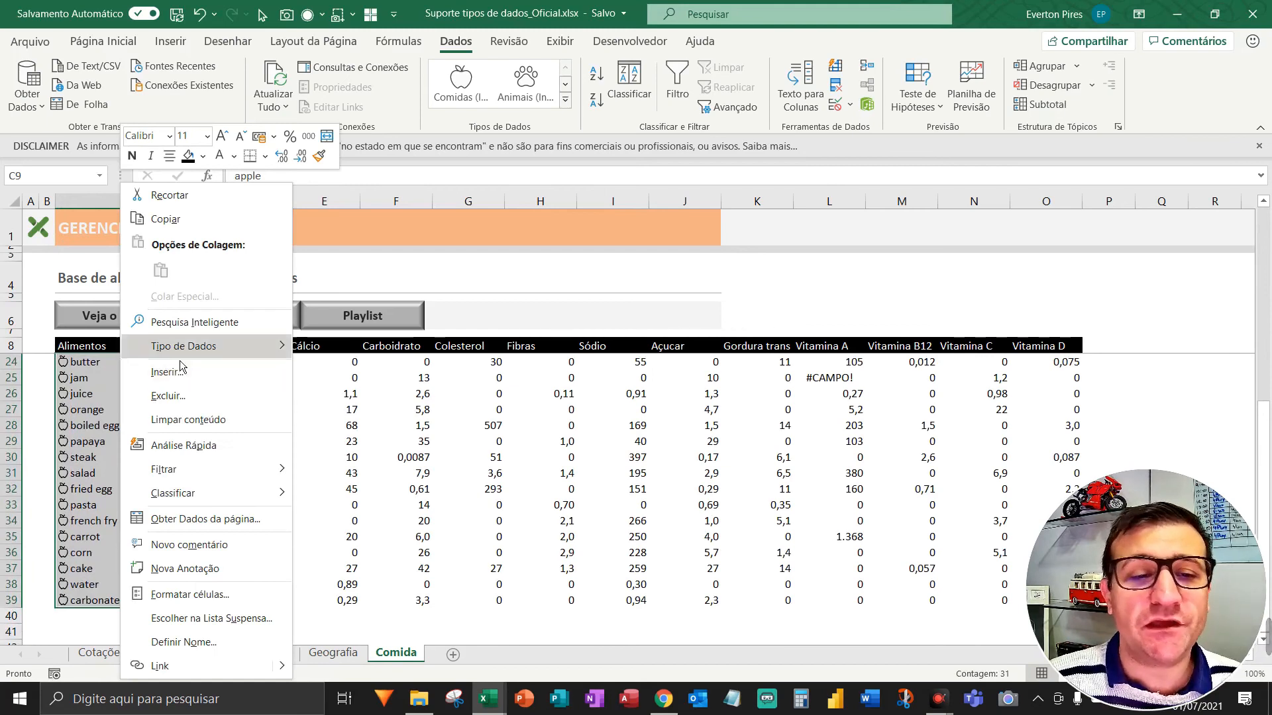
pyautogui.moveTo(183, 358)
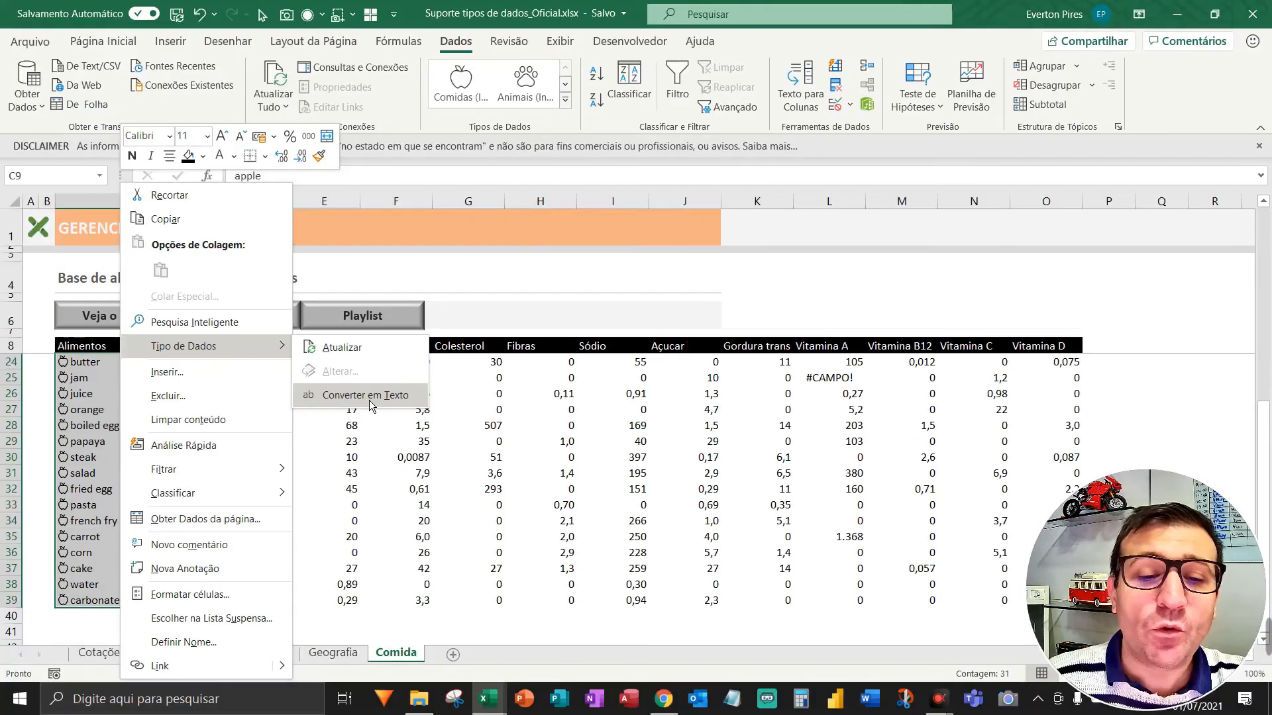
pyautogui.click(618, 346)
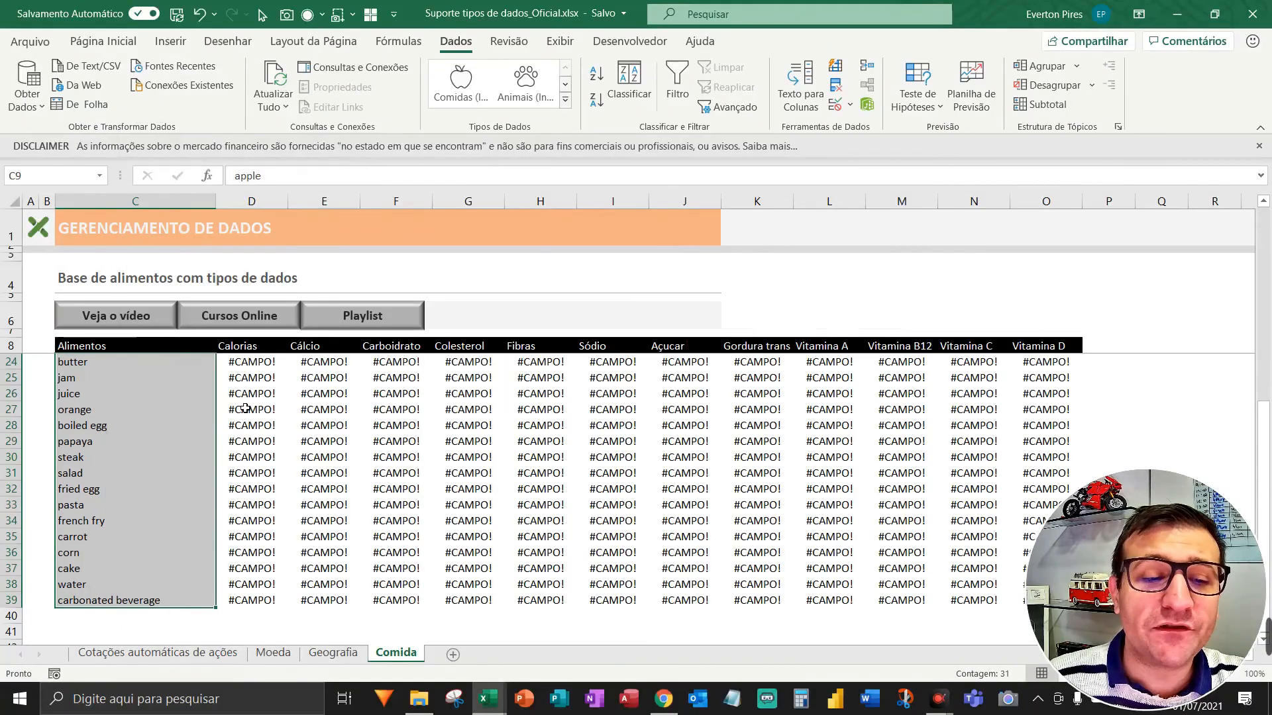
pyautogui.scroll(5, 194, 416)
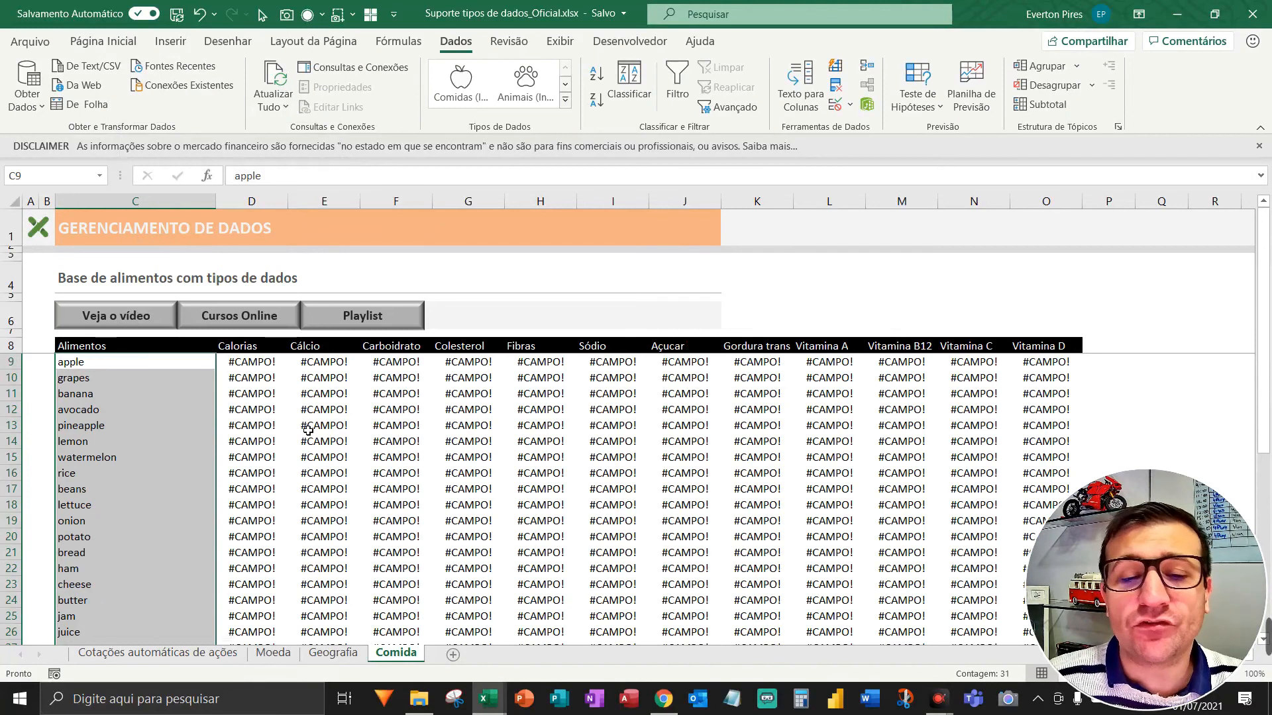
# Clear the nutrition formulas from the Calorias through Vitamina D columns for every food row, D9:O39.
pyautogui.click(294, 410)
pyautogui.moveTo(259, 364); pyautogui.dragTo(1051, 395)
pyautogui.hotkey('ctrl', 'shift', 'Down')
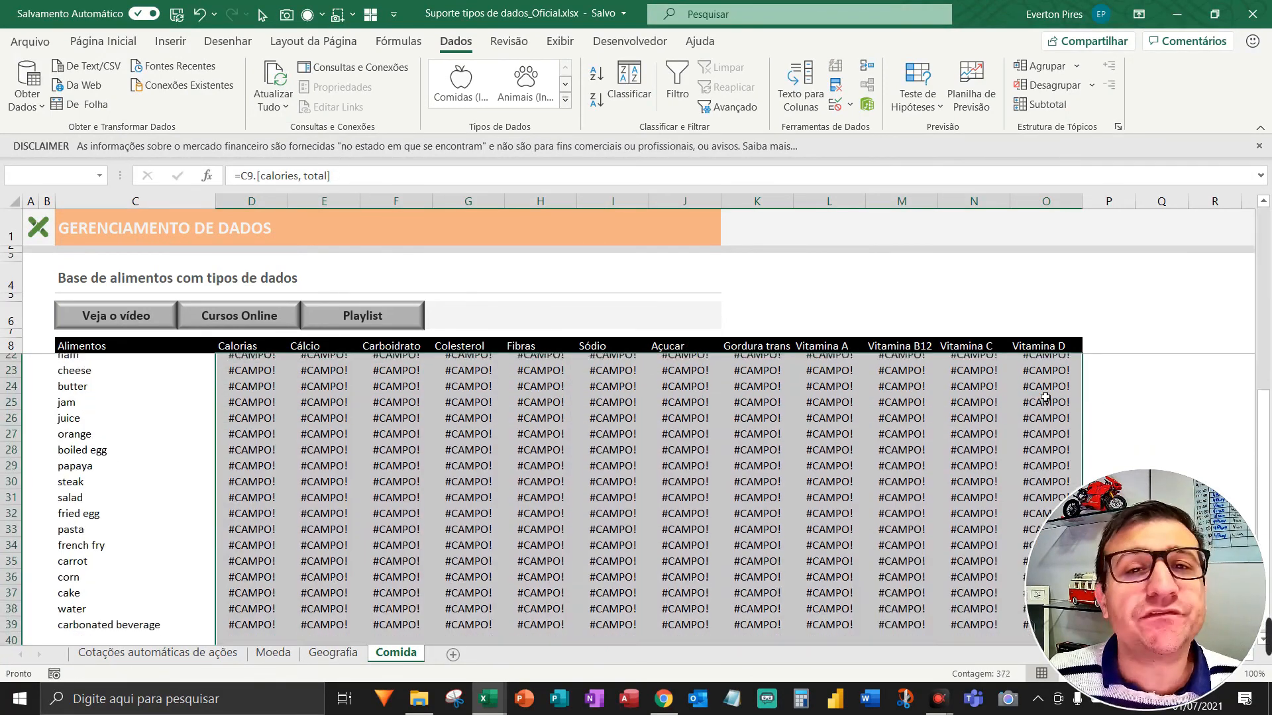
pyautogui.press('Delete')
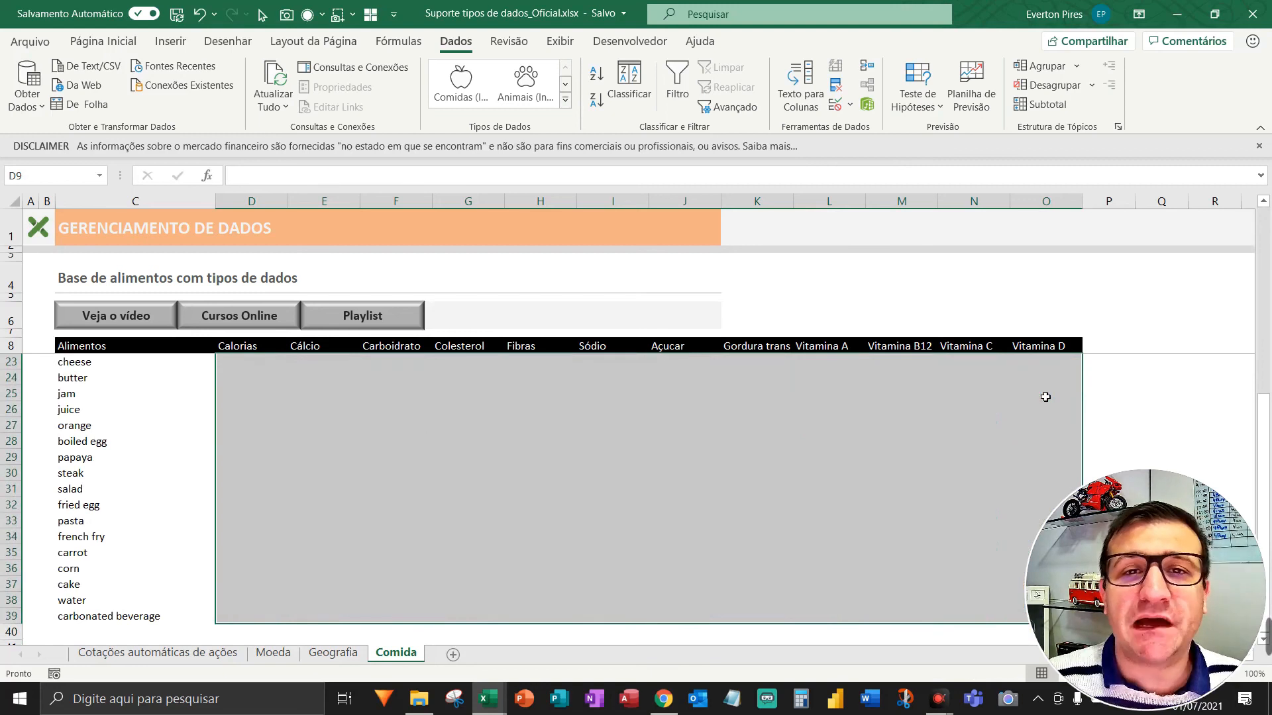
pyautogui.scroll(5, 892, 477)
pyautogui.click(905, 491)
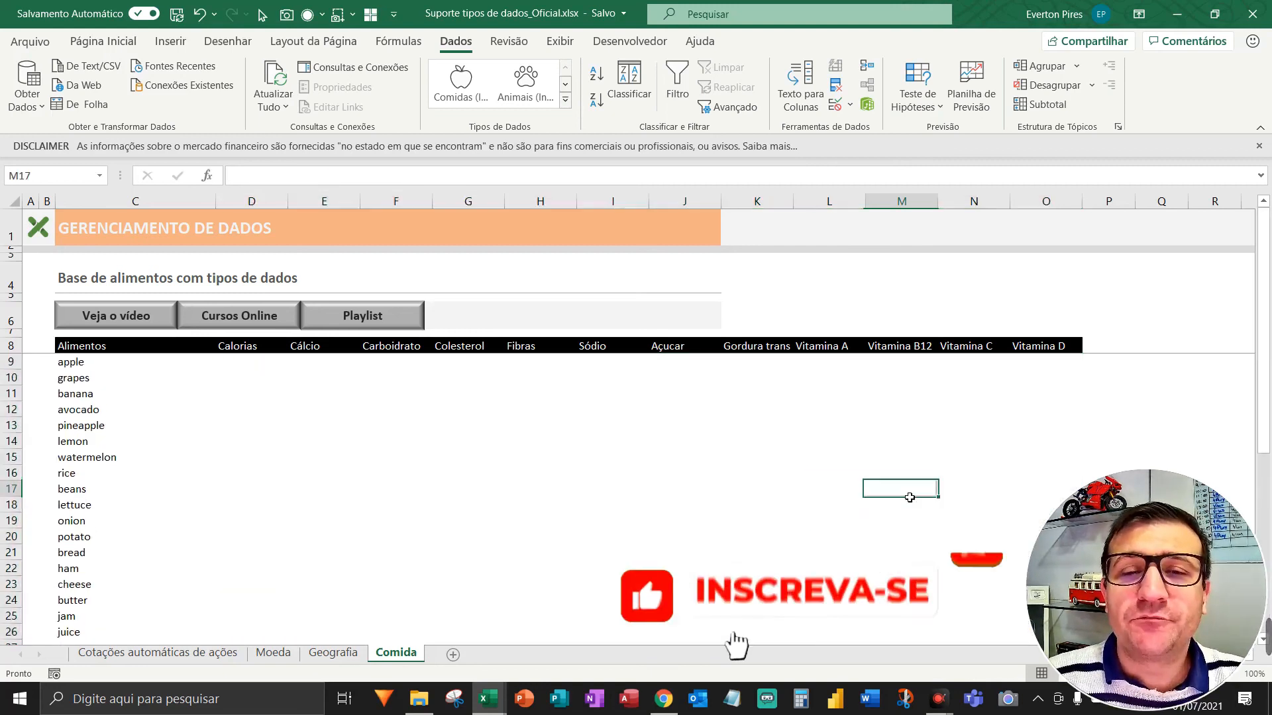